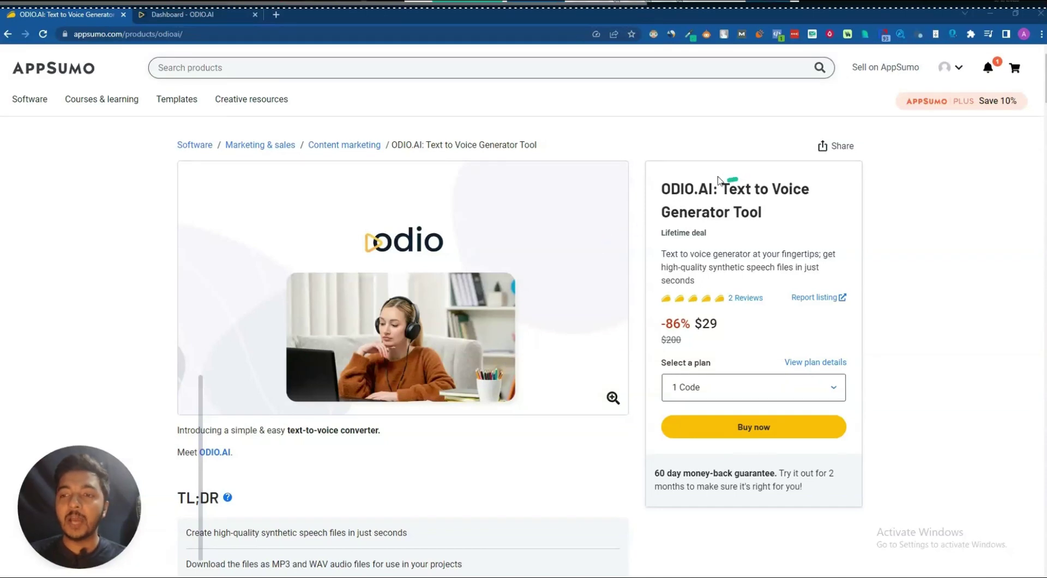
- Highlight the product name on AppSumo and jump to the Plans & features section
left_click_drag(663, 188, 700, 189)
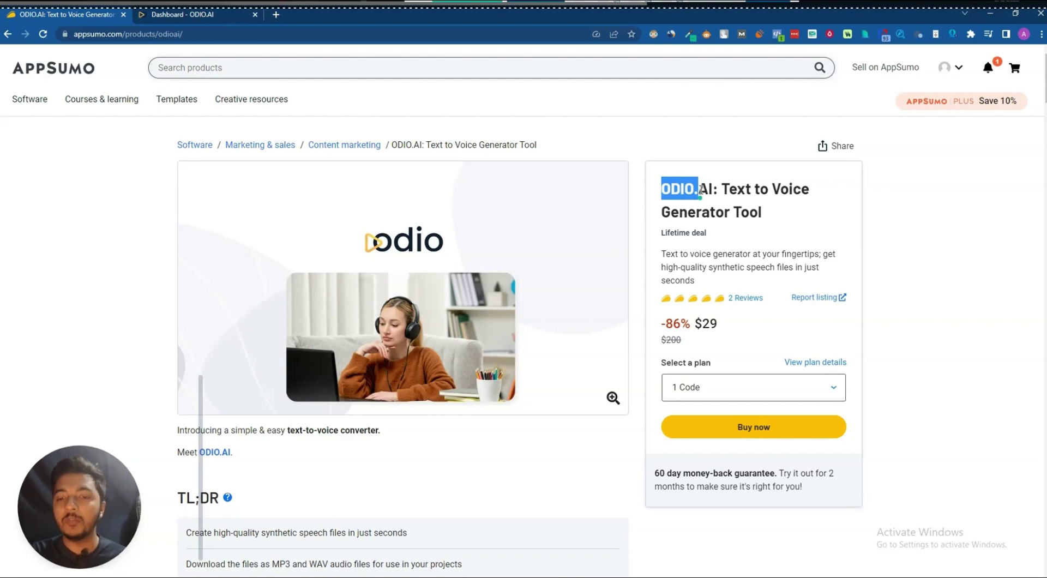
scroll(700, 190, "down", 5)
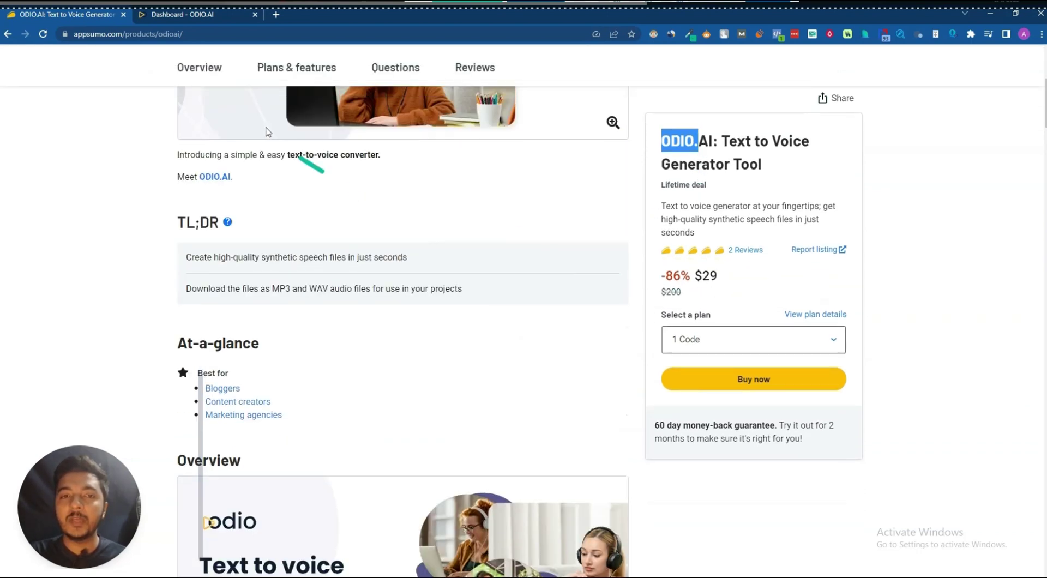
left_click(289, 67)
scroll(349, 218, "down", 3)
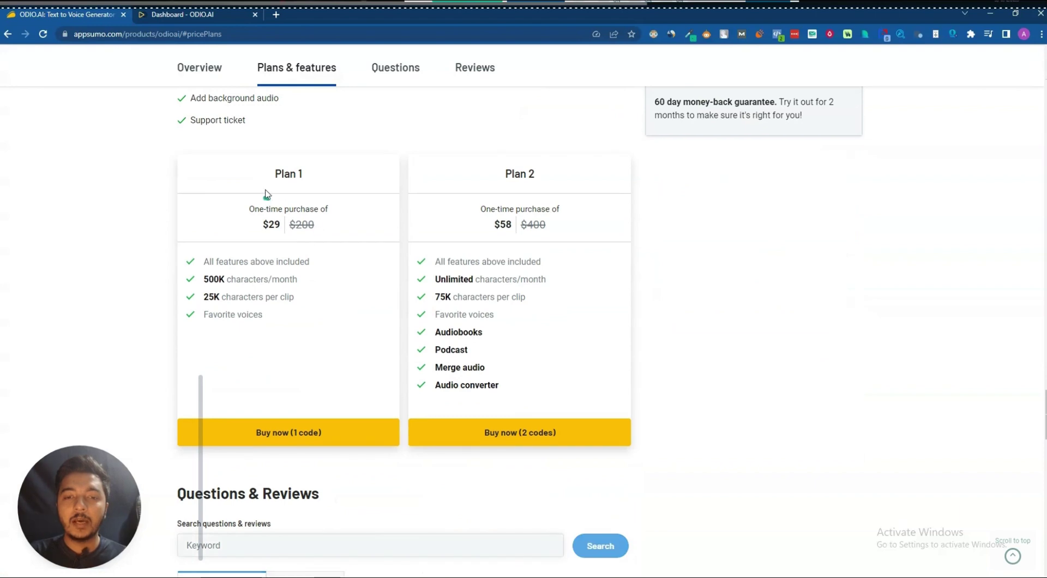
- Highlight Plan 1's price, 500K characters/month, 25K per clip and Favorite voices, plus Plan 2's Audiobooks and Podcast
left_click_drag(260, 225, 281, 227)
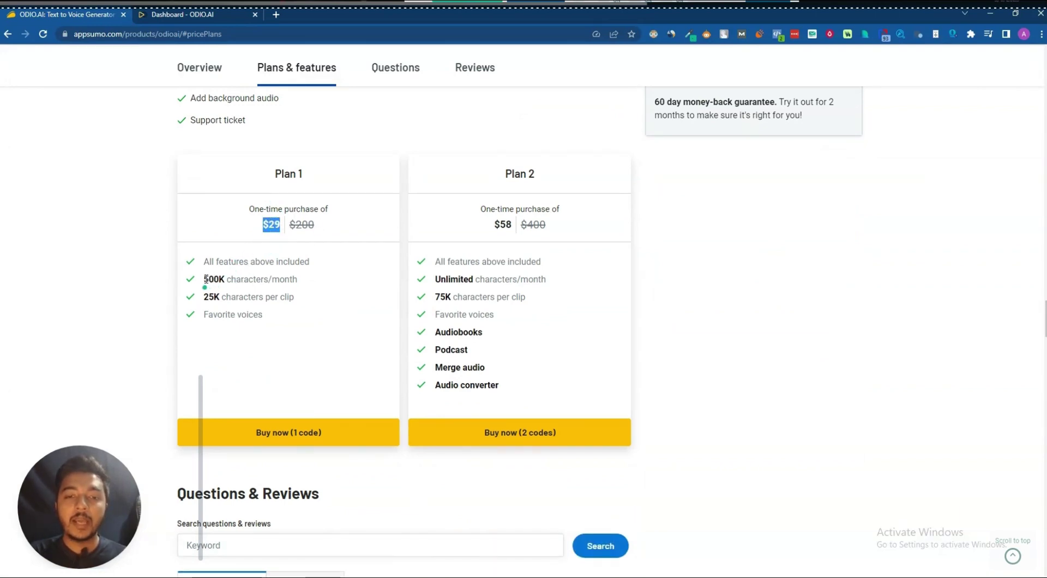
left_click_drag(206, 279, 327, 292)
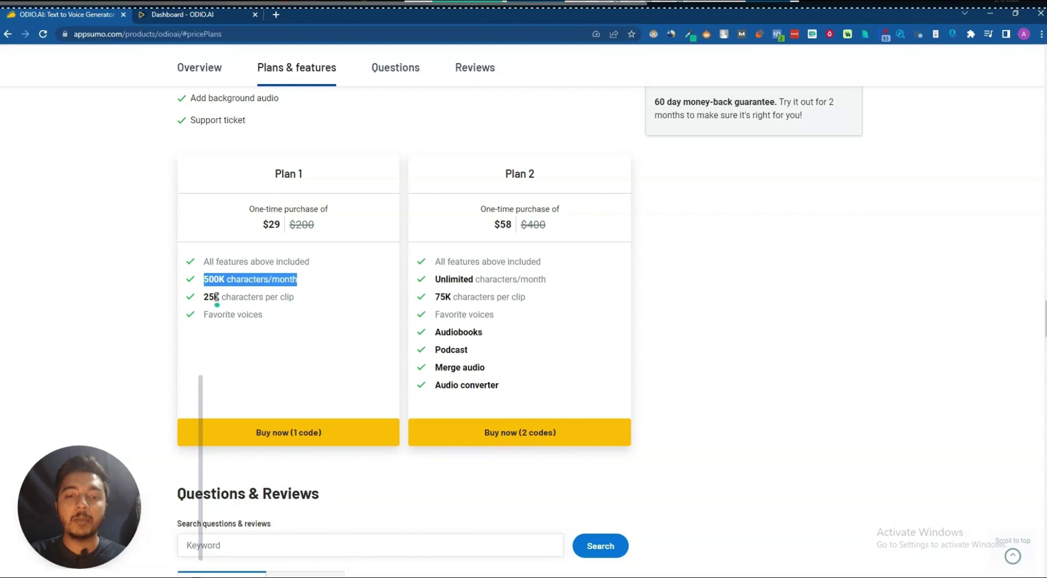
left_click_drag(204, 297, 326, 300)
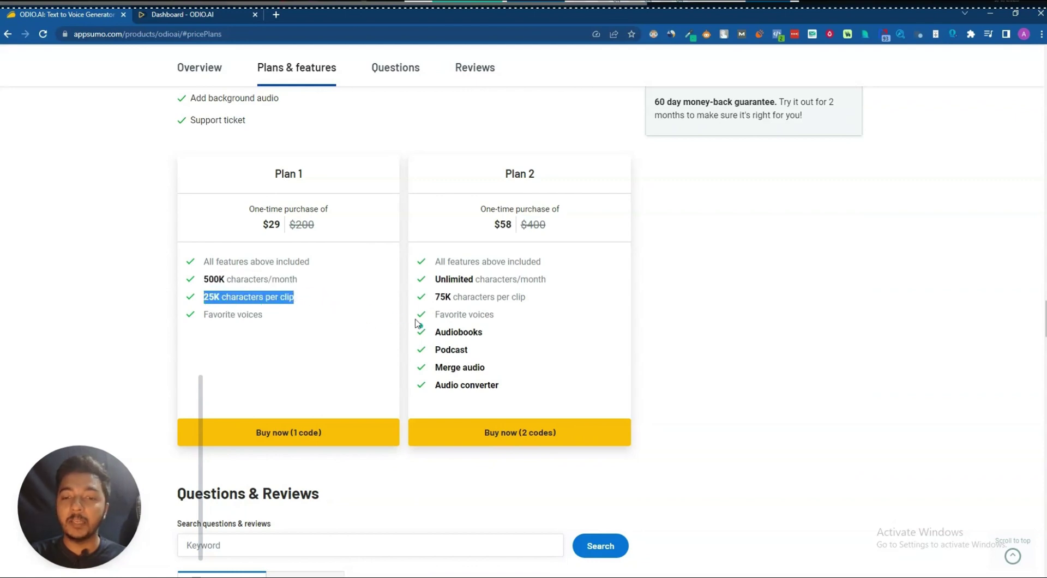
left_click_drag(227, 315, 305, 313)
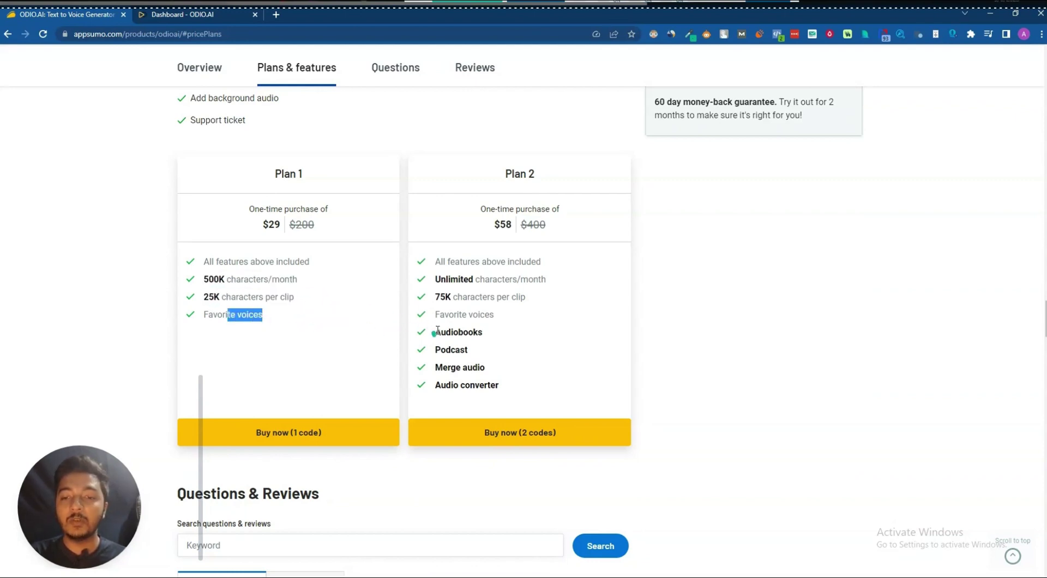
left_click_drag(435, 333, 490, 334)
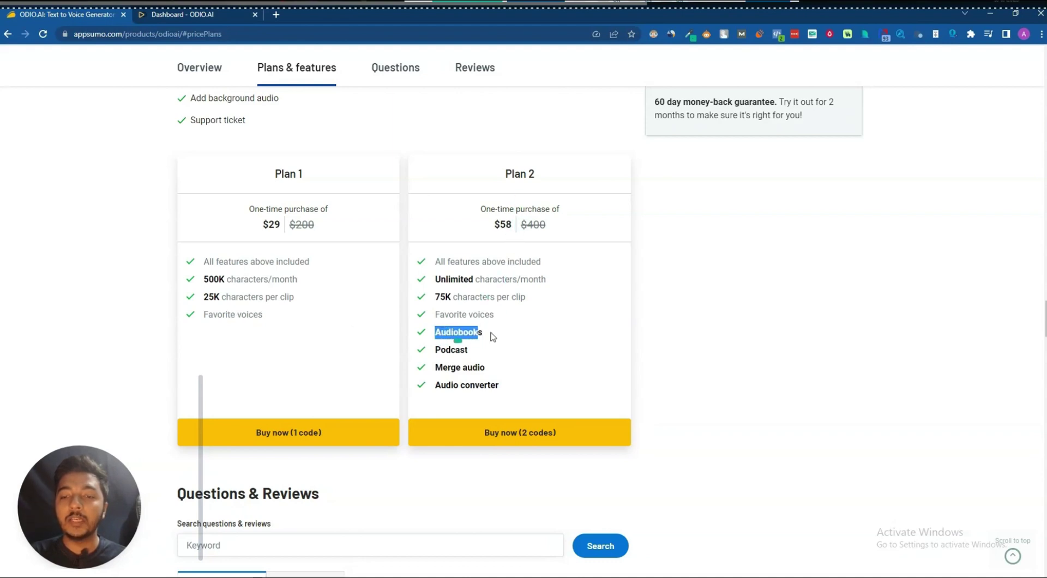
left_click_drag(435, 350, 496, 386)
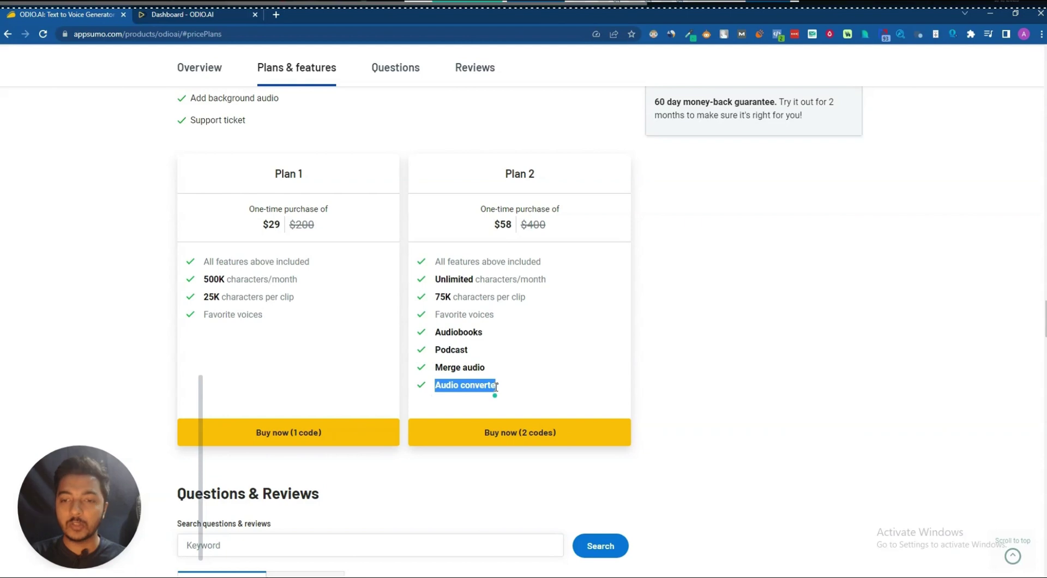
scroll(495, 392, "up", 15)
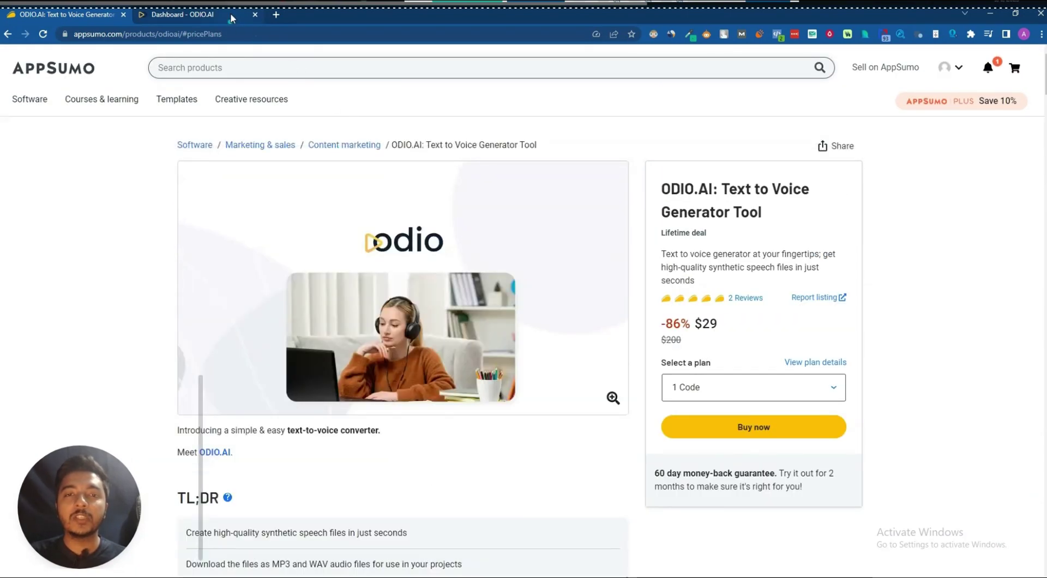
- Start a new untitled ODIO.AI audio project and place the cursor in its empty Guy block
left_click(230, 18)
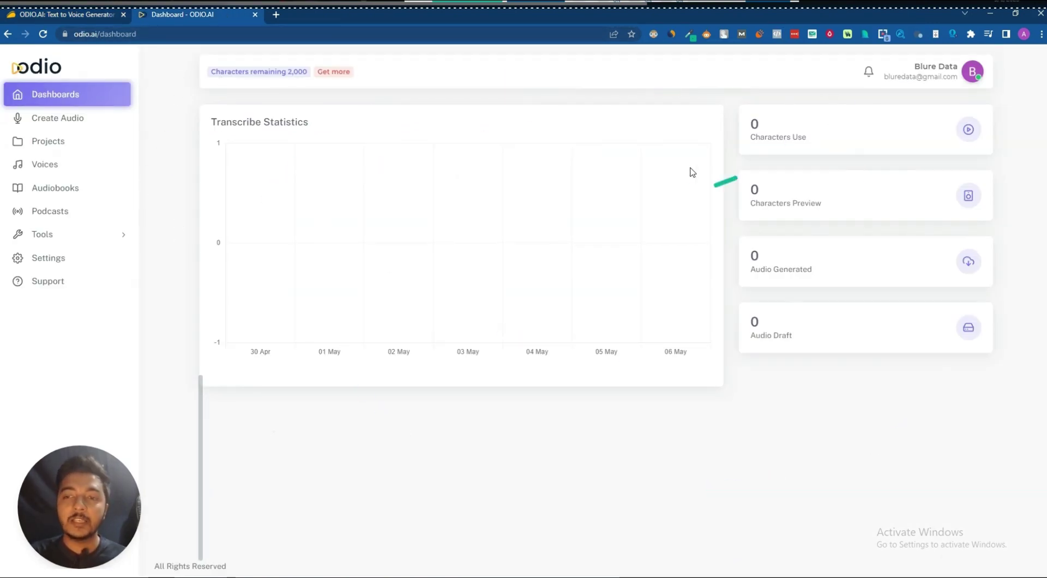
left_click(71, 124)
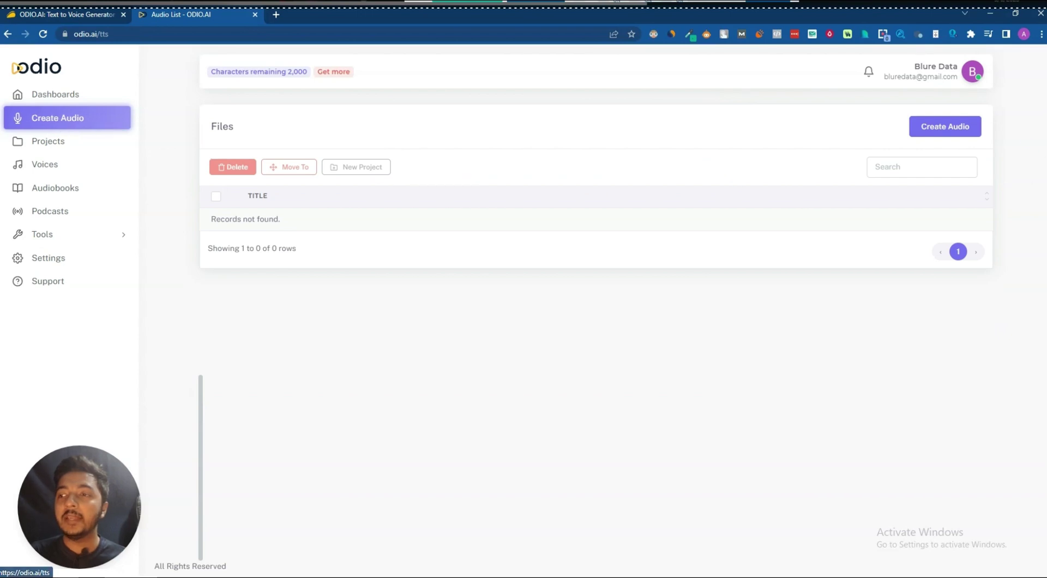
left_click(948, 129)
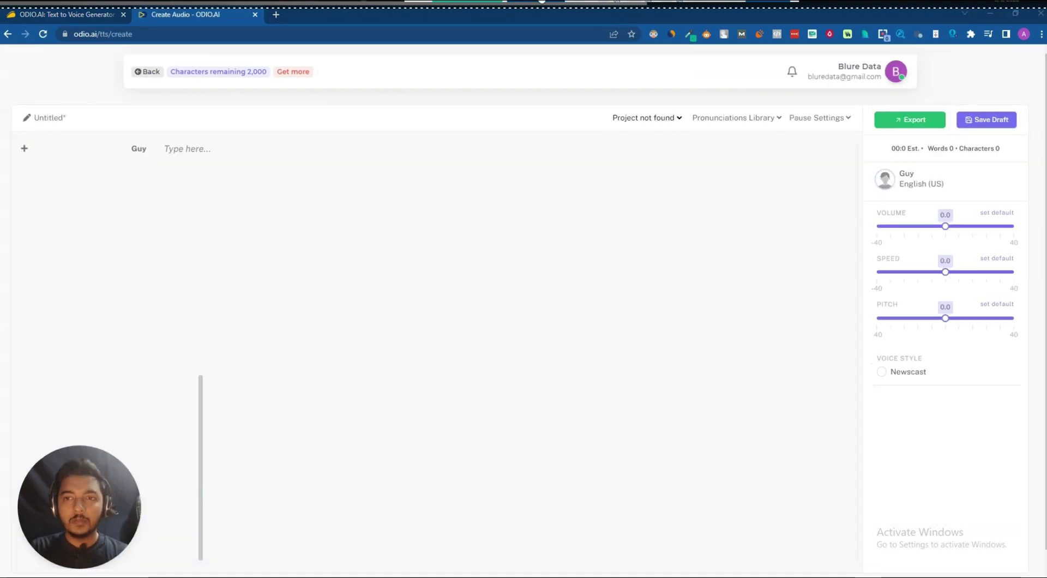
left_click(190, 159)
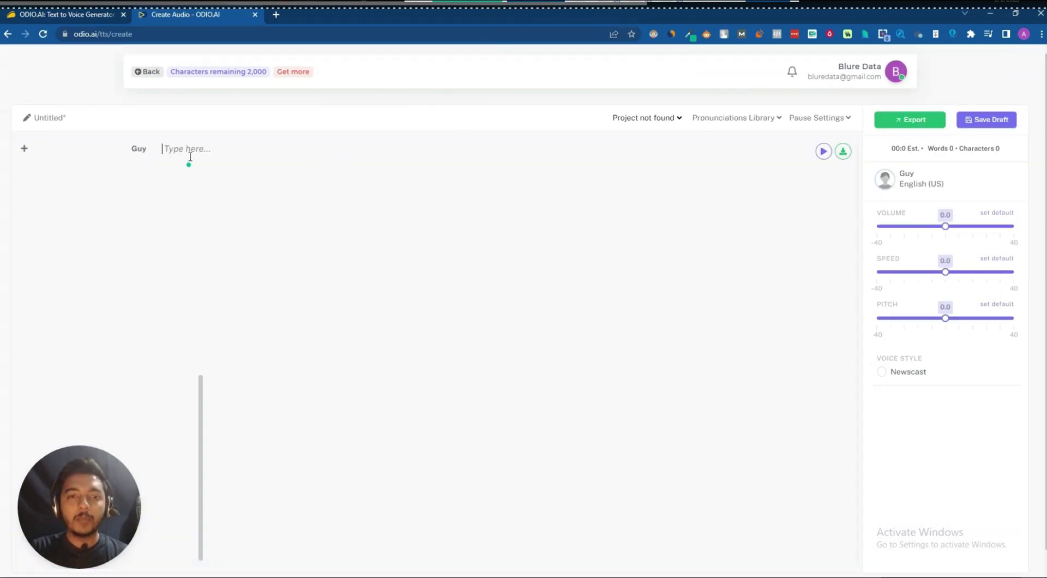
- Copy the product description from the AppSumo page
left_click(76, 15)
triple_click(691, 263)
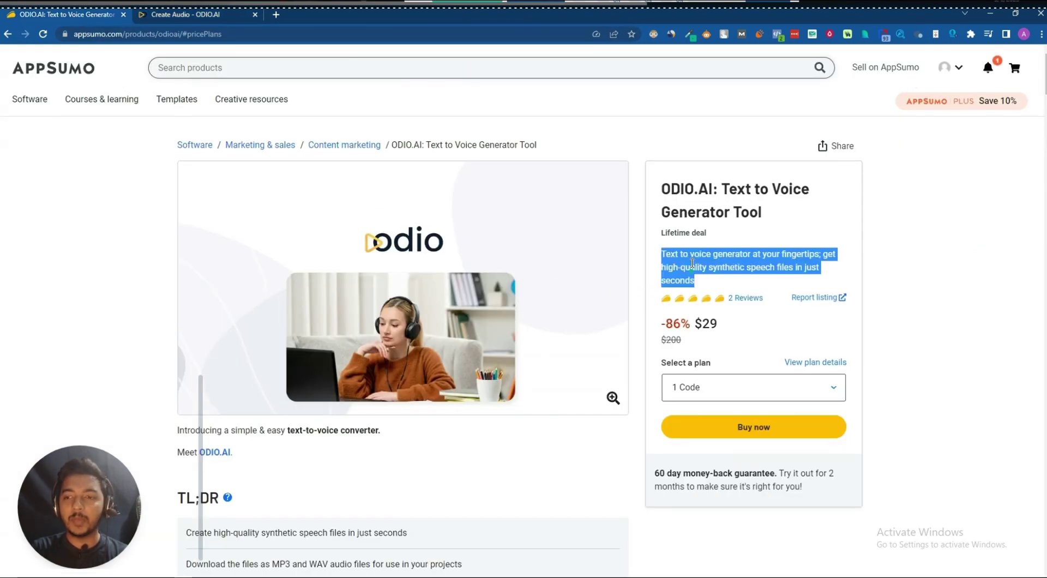
right_click(691, 263)
left_click(707, 272)
- Paste the description into the Guy voice block and preview it as speech twice
left_click(199, 16)
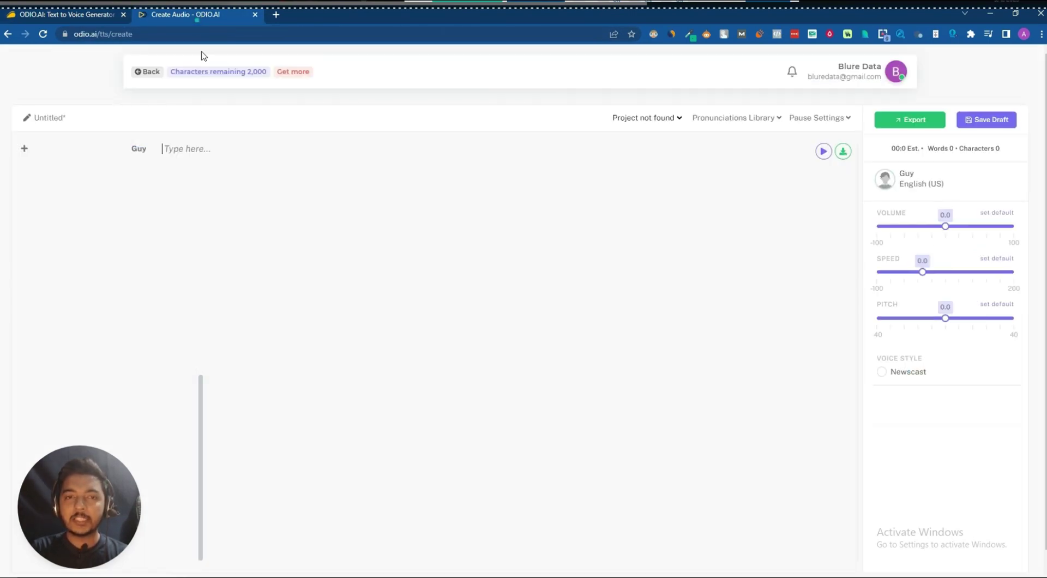
right_click(207, 147)
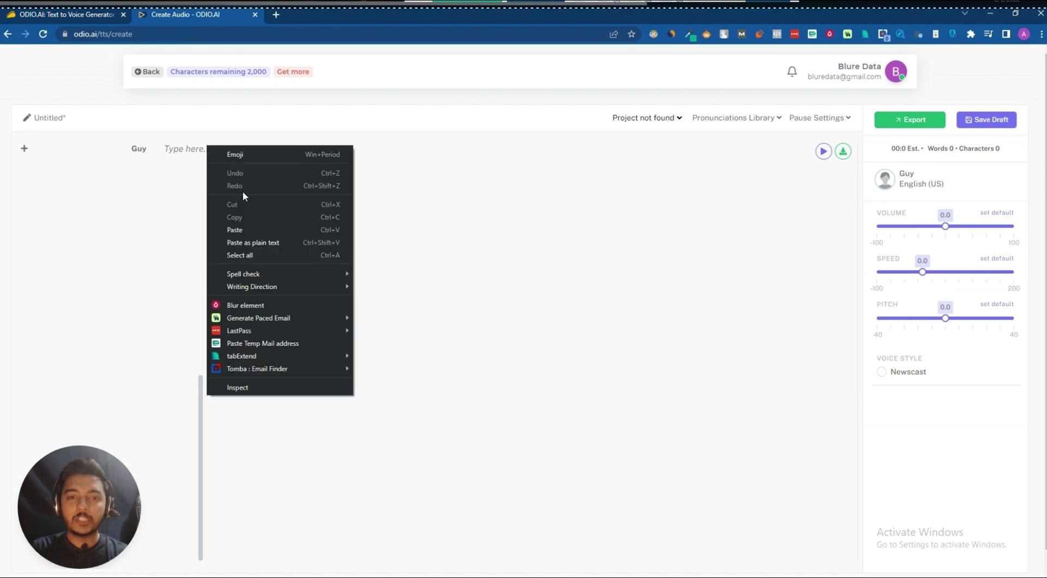
left_click(247, 227)
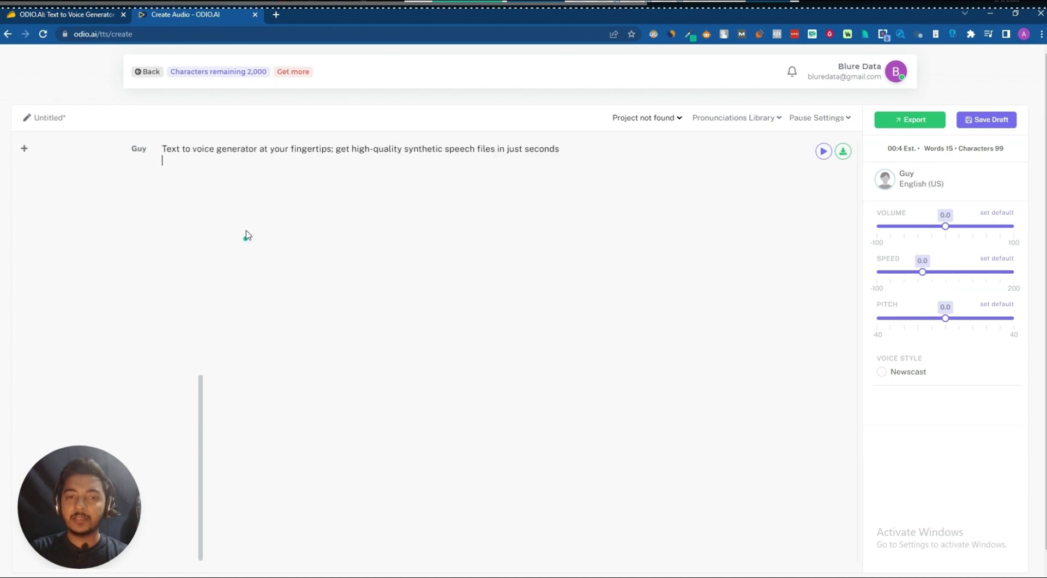
left_click(823, 153)
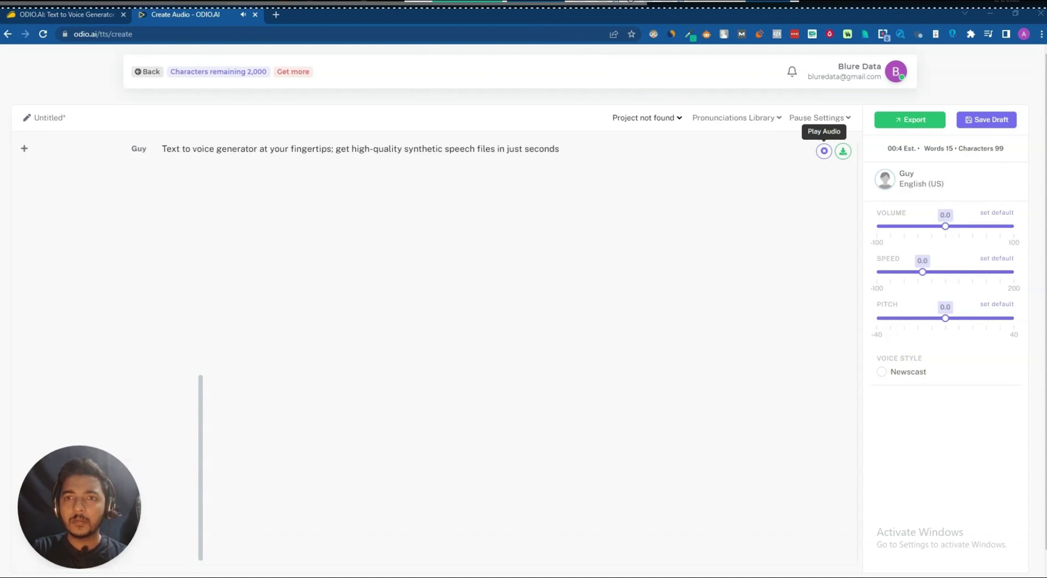
left_click(823, 151)
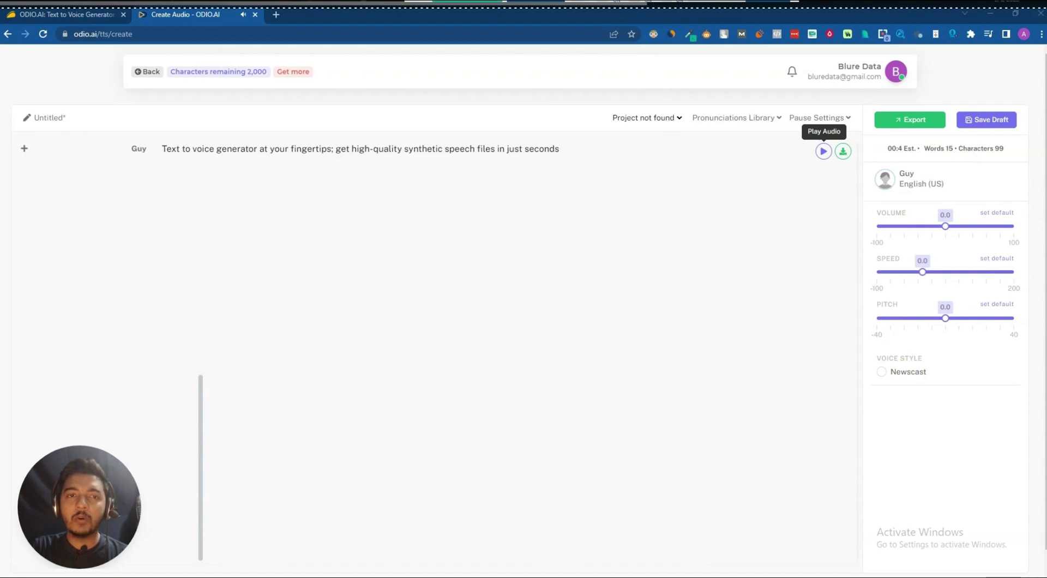
- Copy the AppSumo paragraph about skipping expensive recording fees
left_click(66, 14)
scroll(285, 381, "down", 7)
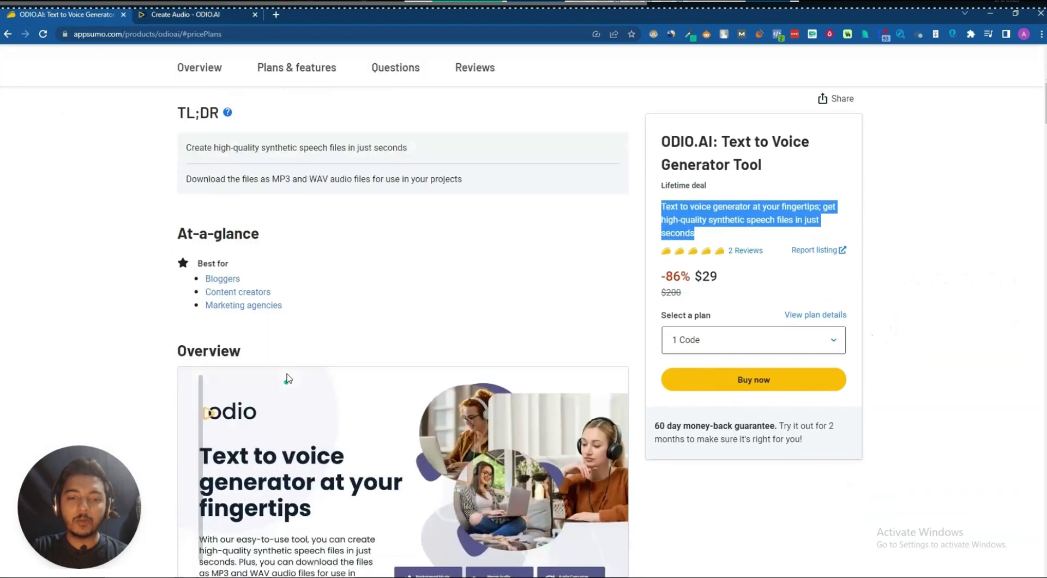
scroll(288, 378, "down", 8)
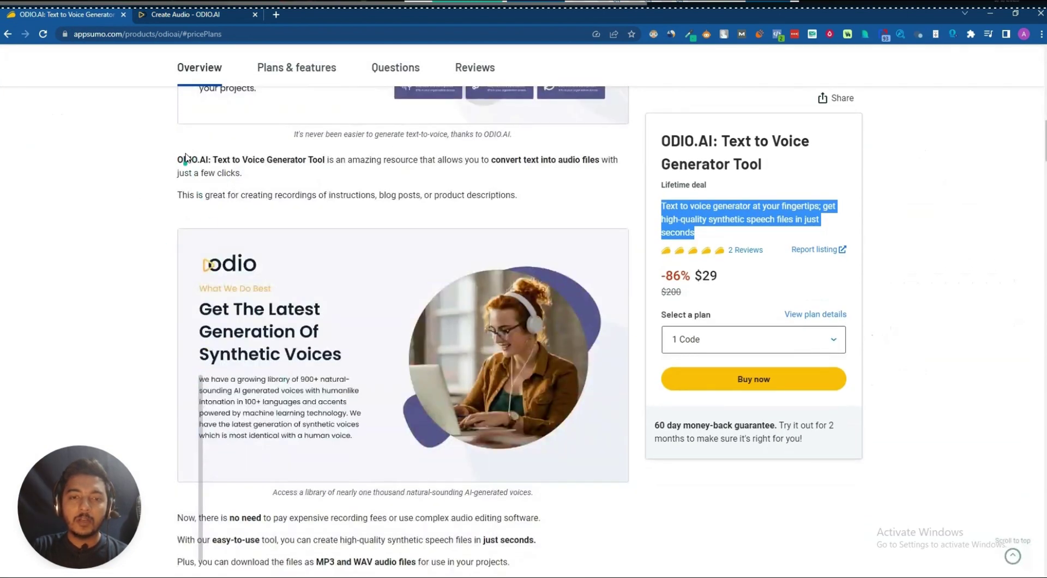
scroll(205, 180, "down", 7)
left_click_drag(178, 131, 581, 179)
right_click(580, 179)
left_click(597, 181)
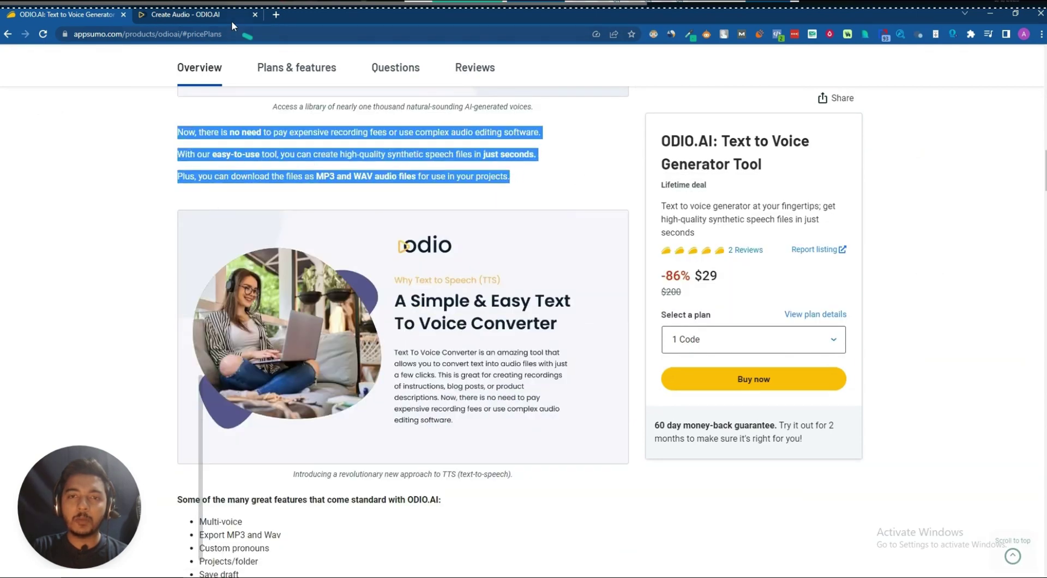
- Paste the paragraph into a new second block, then add and remove an extra empty block
left_click(231, 17)
left_click(626, 158)
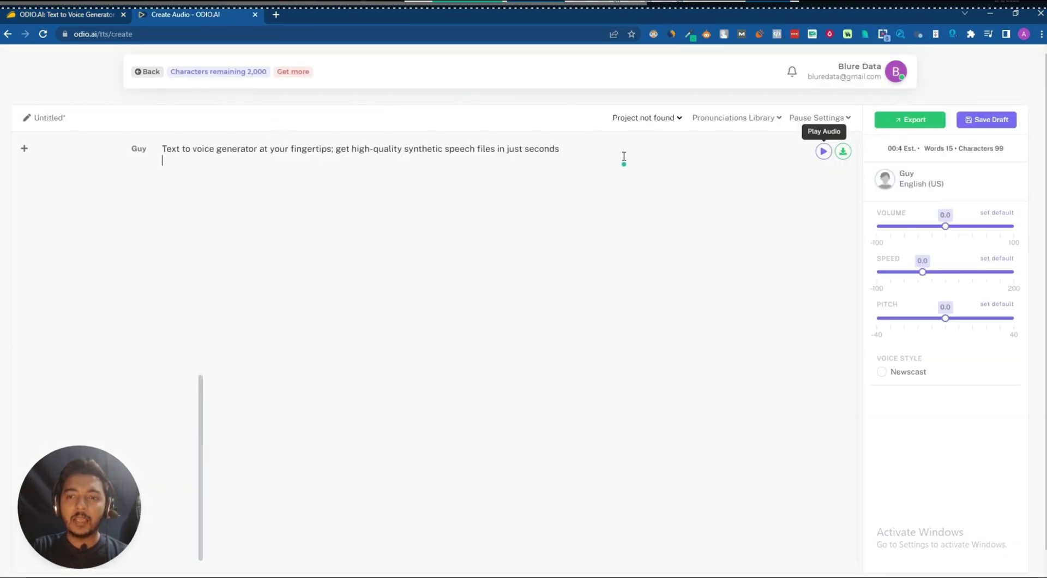
key("Return")
key("ctrl+v")
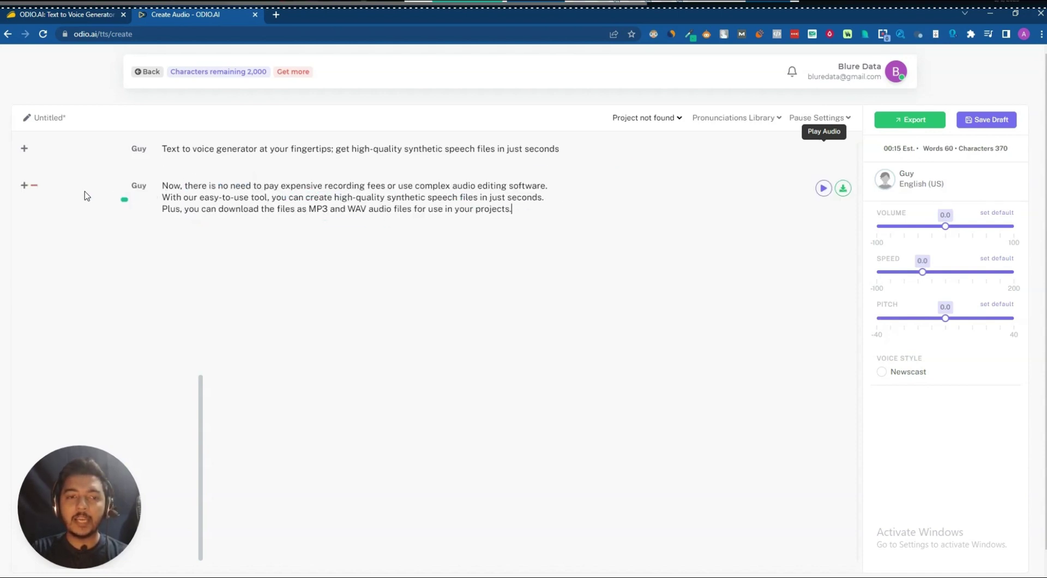
left_click(24, 186)
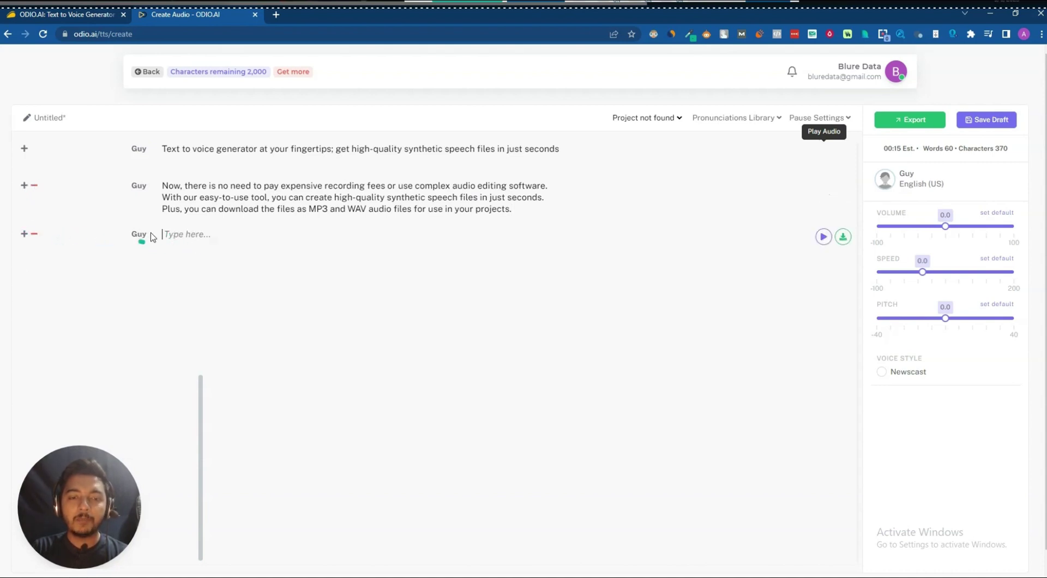
left_click(34, 235)
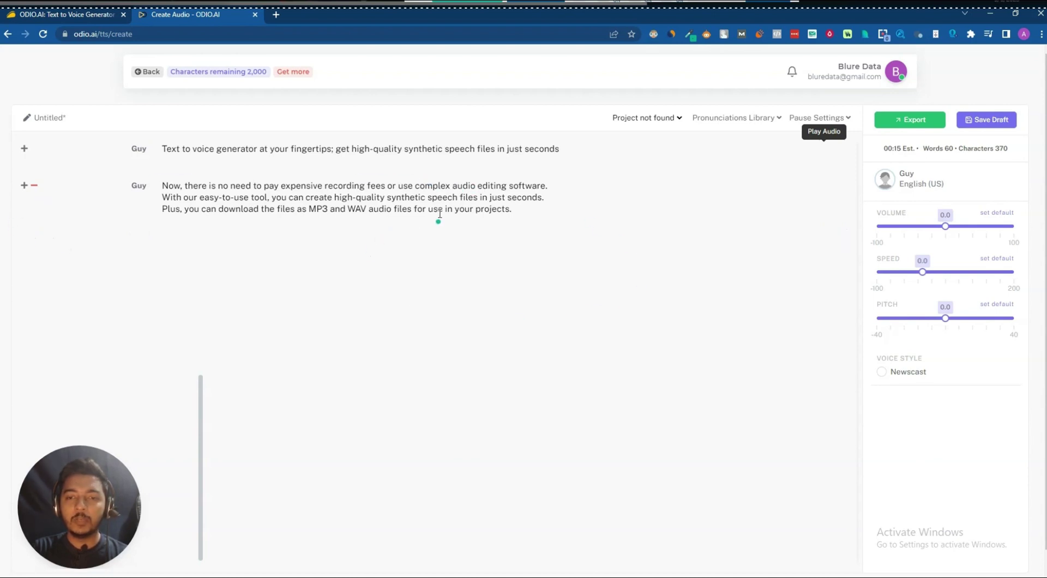
- Audition Jenny, Ana, Christopher, Jacob, Aria, Cora, Ashley and Eric, then confirm Eric for the paragraph
left_click(140, 186)
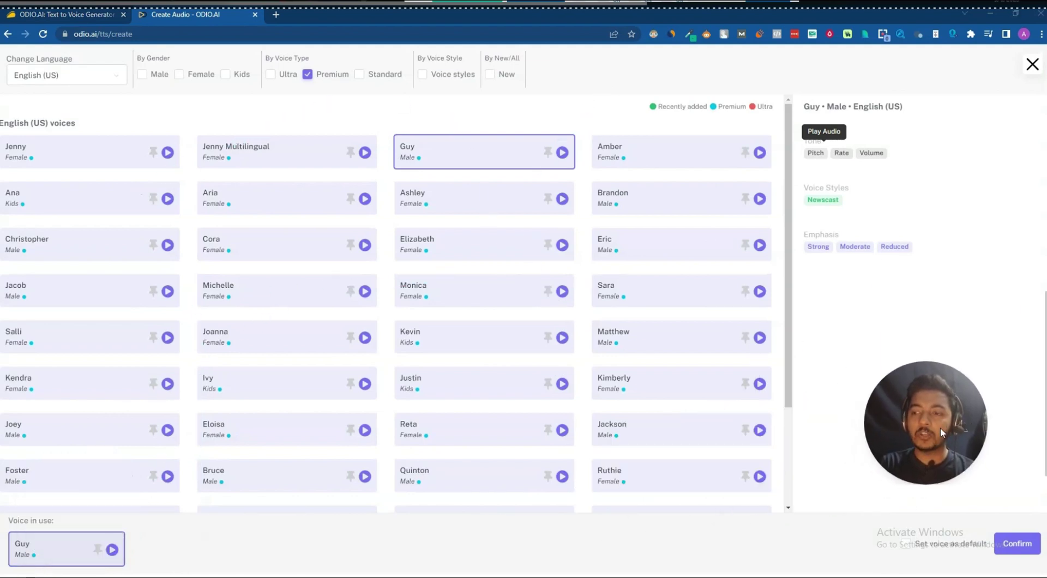
left_click(169, 152)
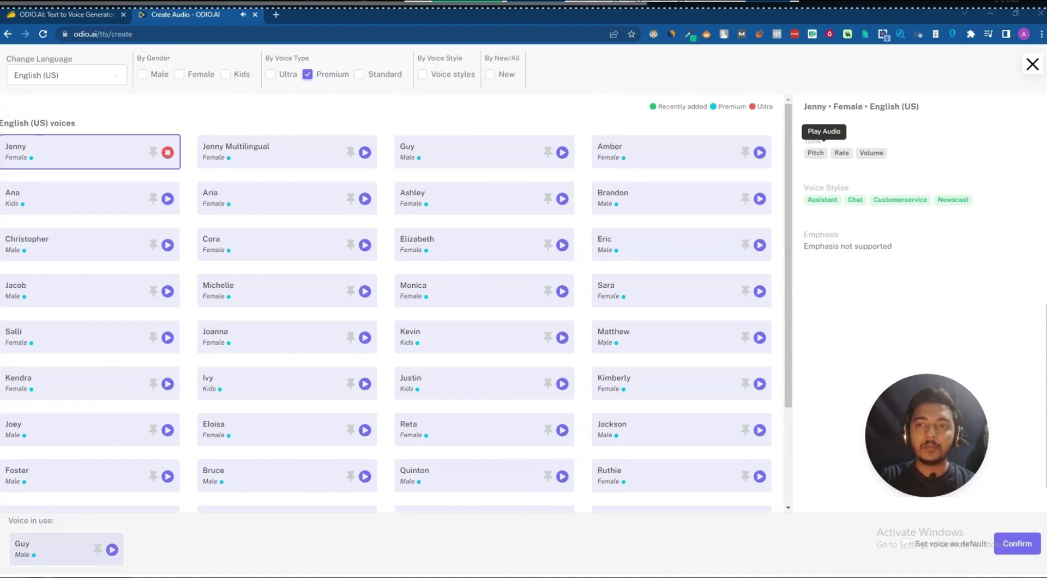
left_click(168, 200)
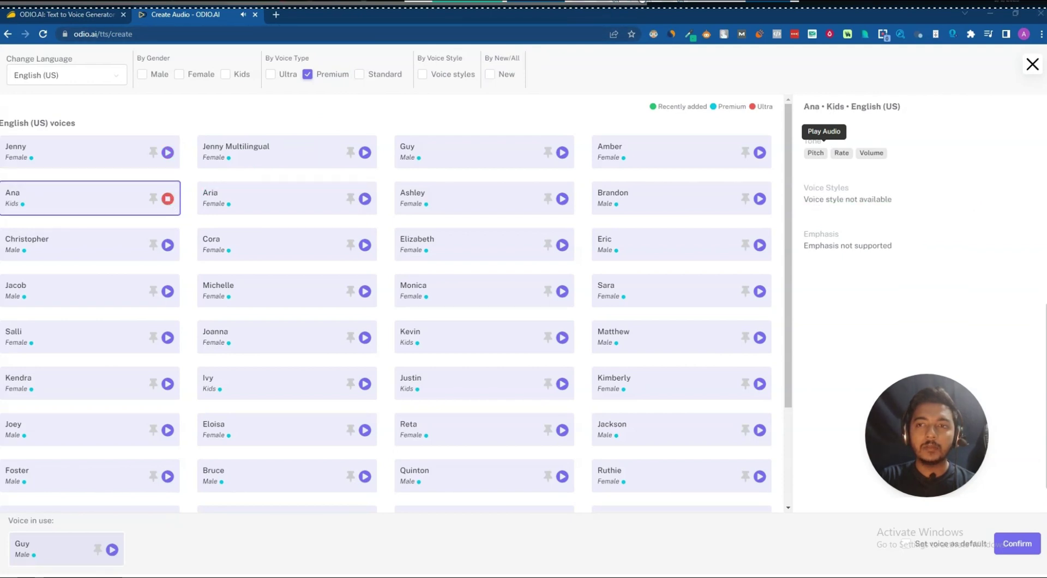
left_click(168, 246)
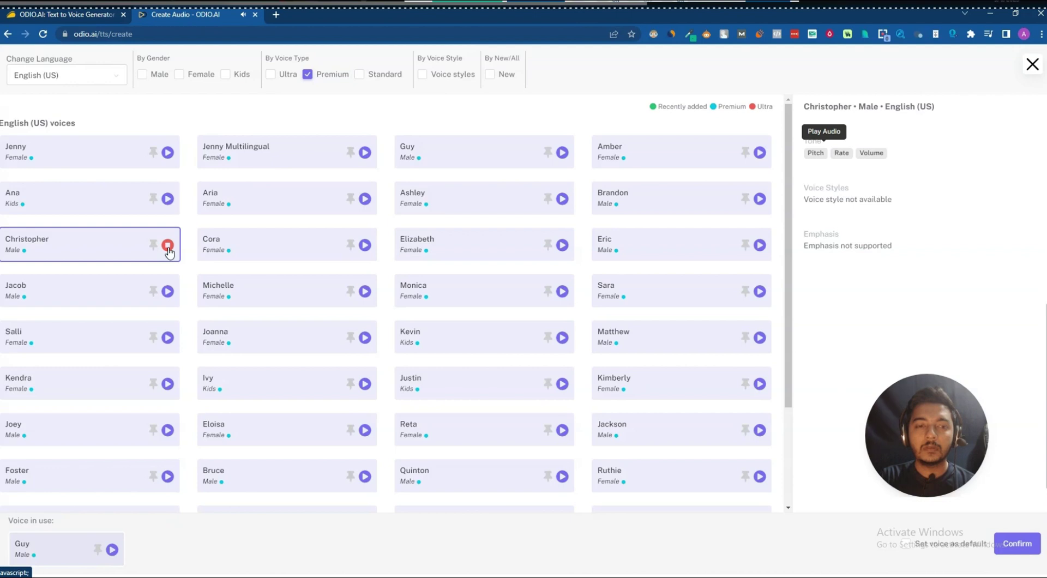
left_click(169, 294)
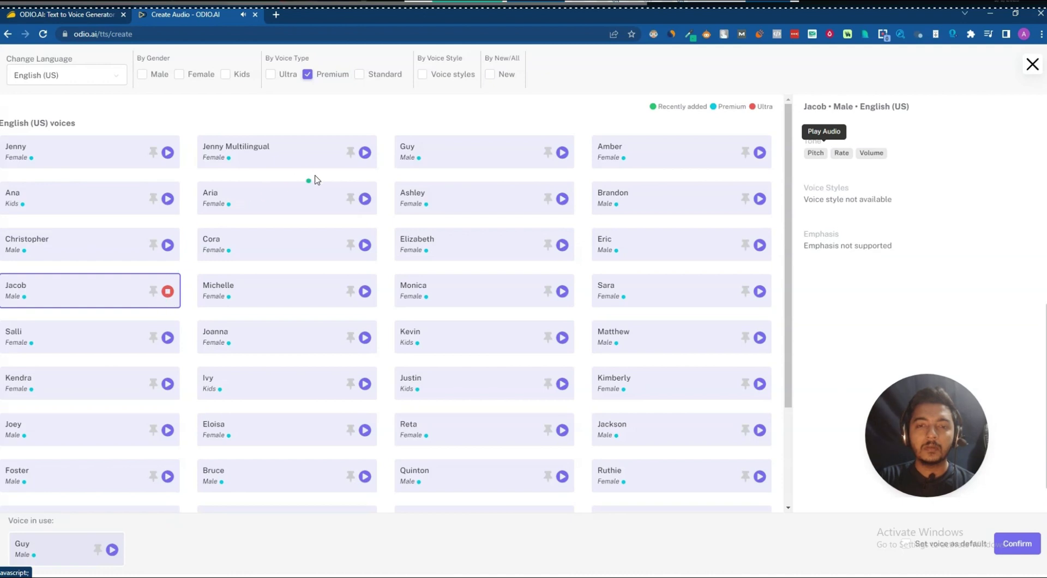
left_click(364, 198)
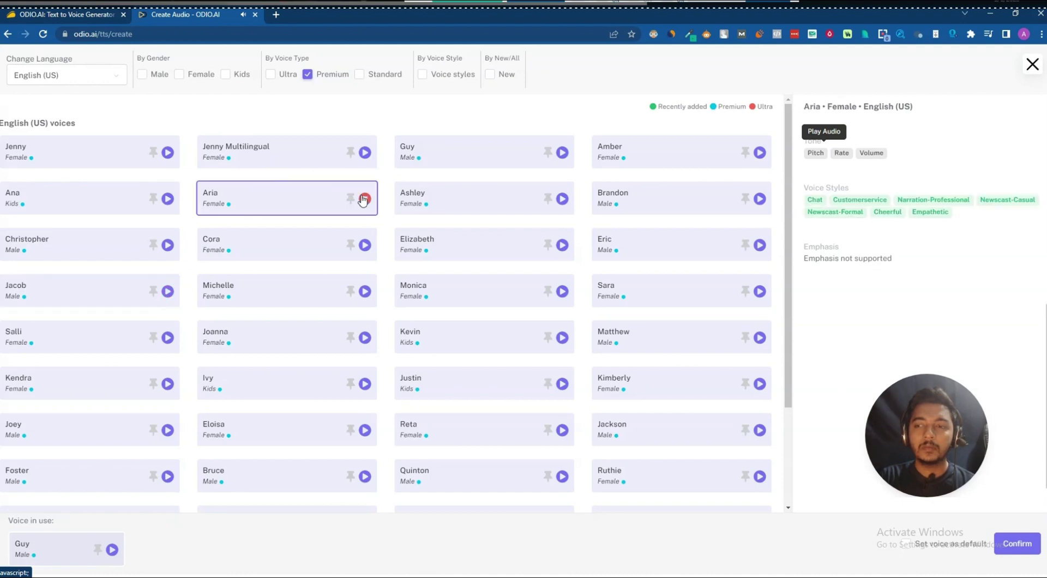
left_click(364, 245)
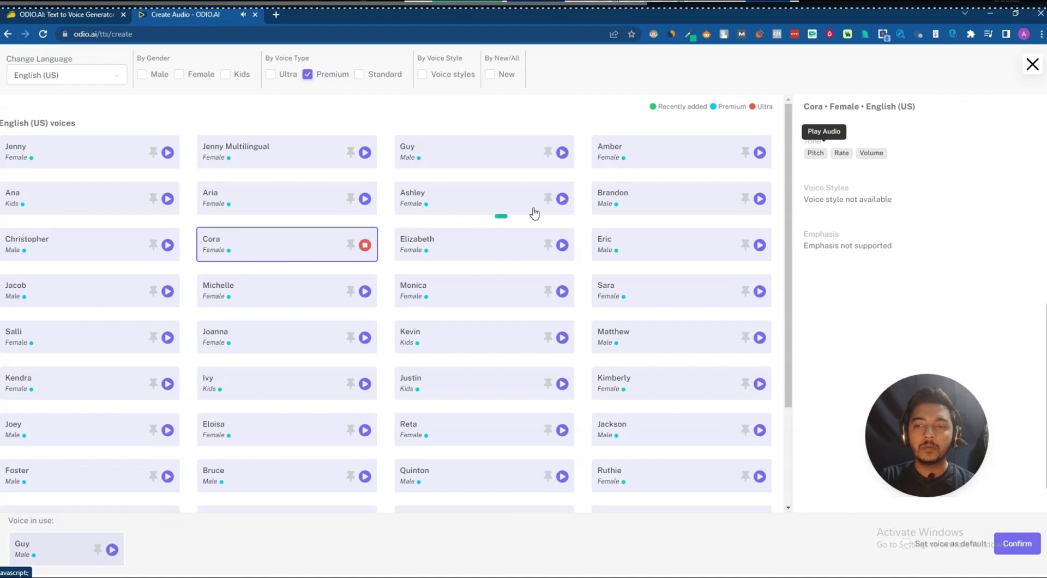
left_click(562, 199)
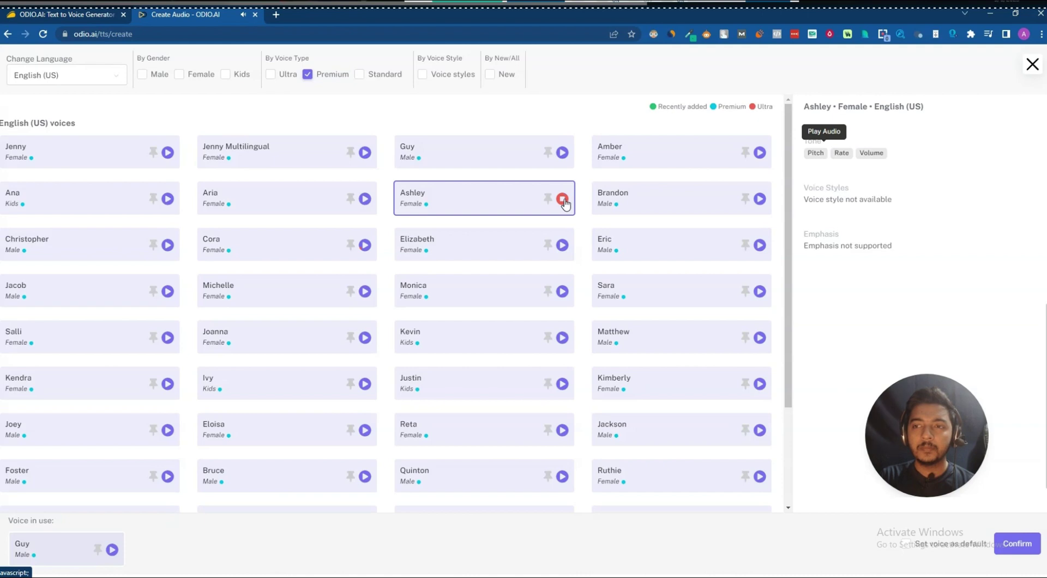
left_click(759, 246)
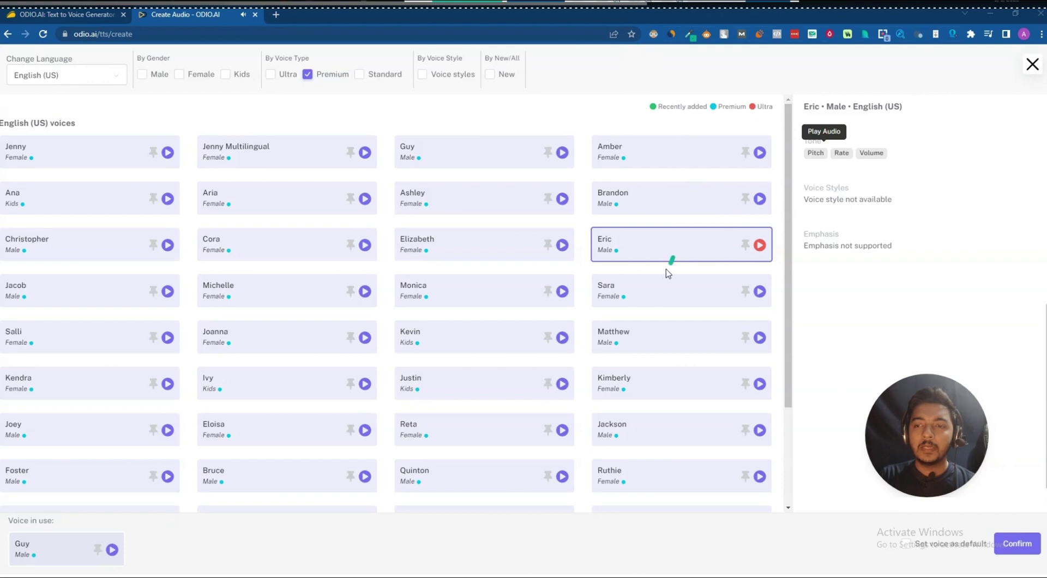
left_click(1017, 543)
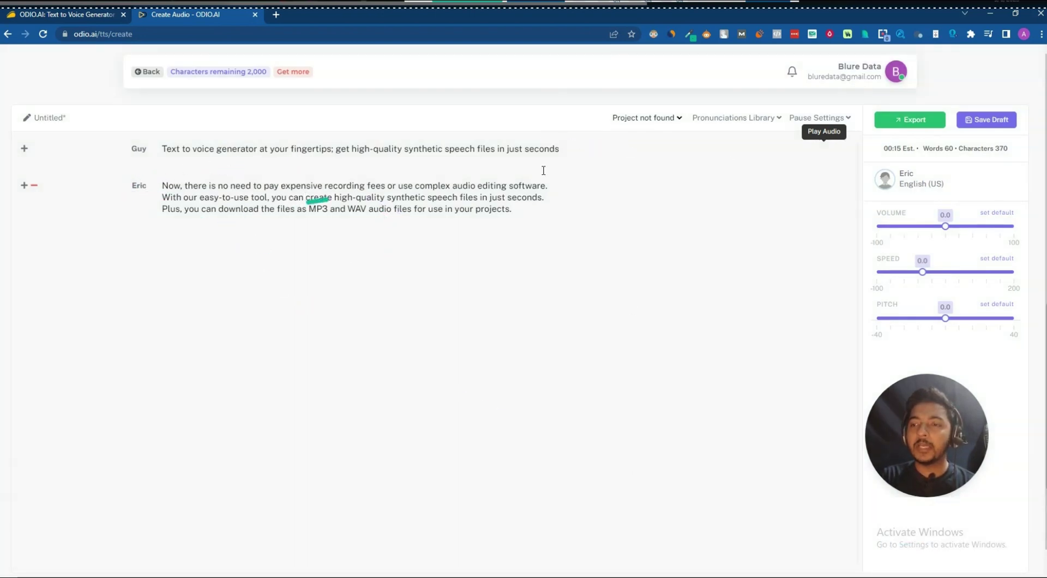
- Play Eric's paragraph aloud with default volume, speed and pitch
left_click(663, 196)
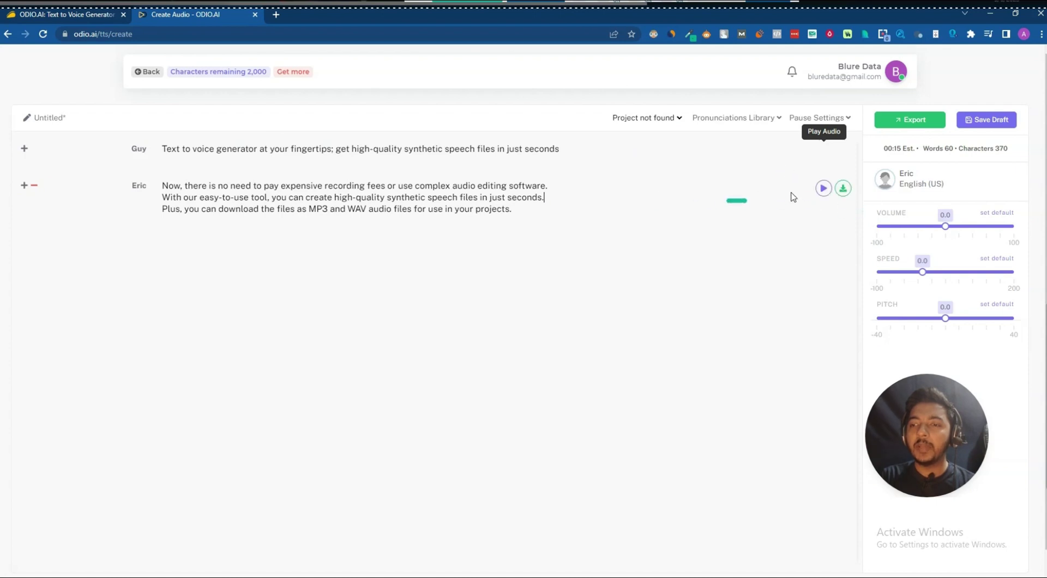
left_click(823, 190)
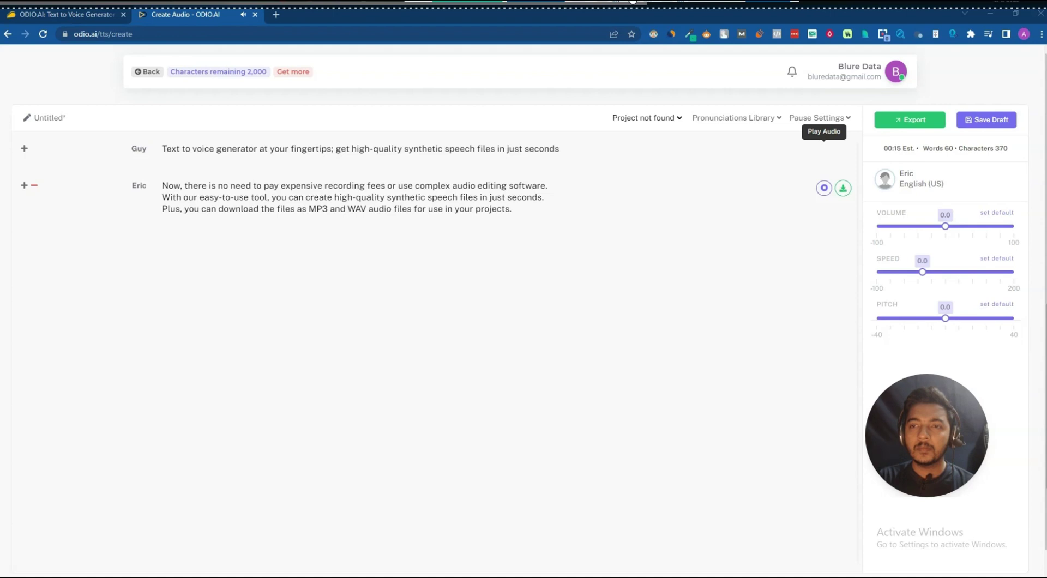
- Preview Eric's paragraph at louder volumes up to 57.8, then settle the volume at 33.7
left_click_drag(917, 450, 78, 488)
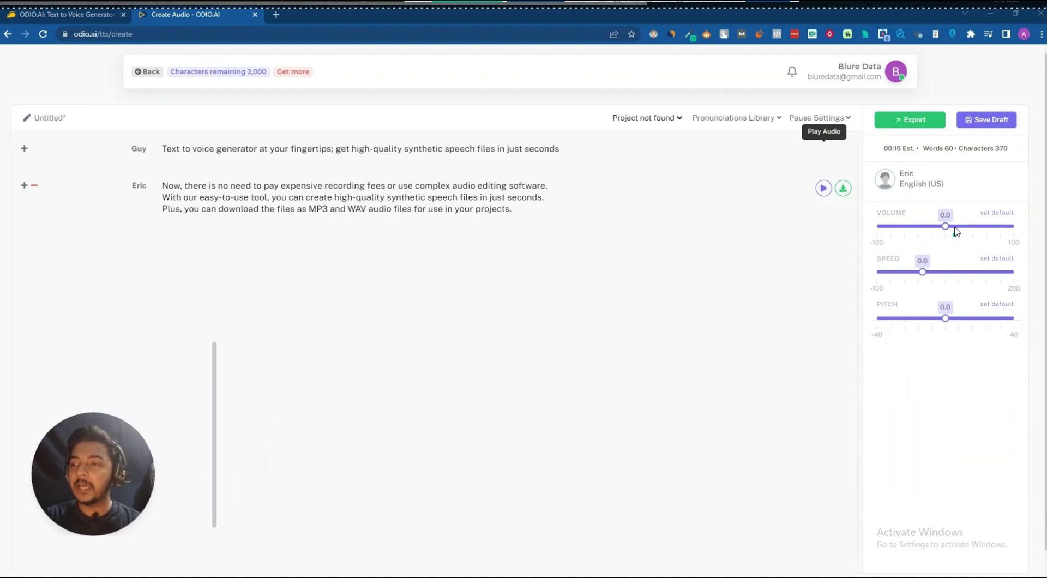
mouse_move(945, 227)
left_mouse_down()
mouse_move(977, 228)
mouse_move(965, 232)
left_mouse_up()
left_click(822, 190)
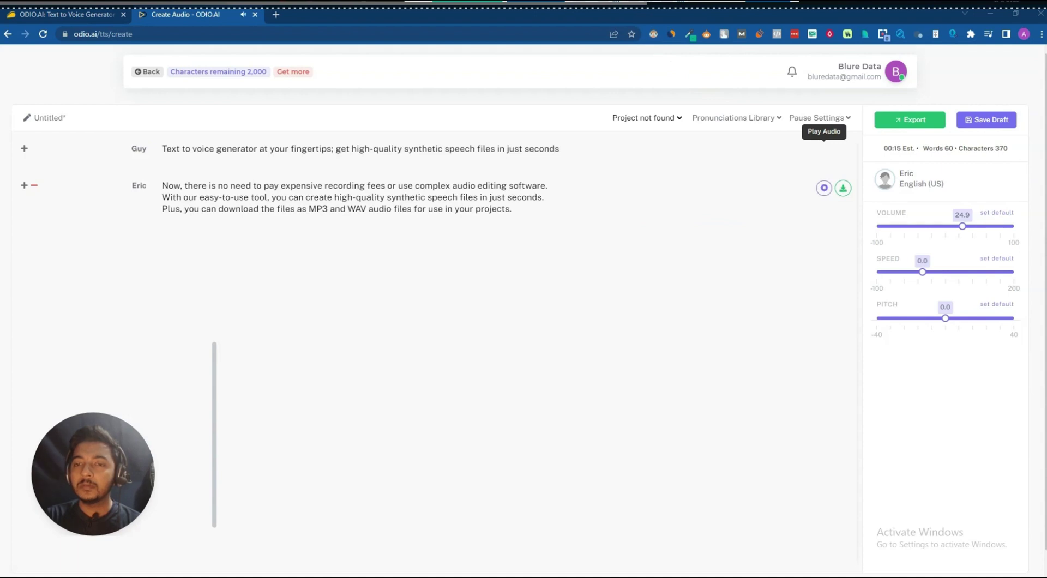
mouse_move(966, 228)
left_mouse_down()
mouse_move(987, 230)
mouse_move(898, 230)
mouse_move(984, 226)
left_mouse_up()
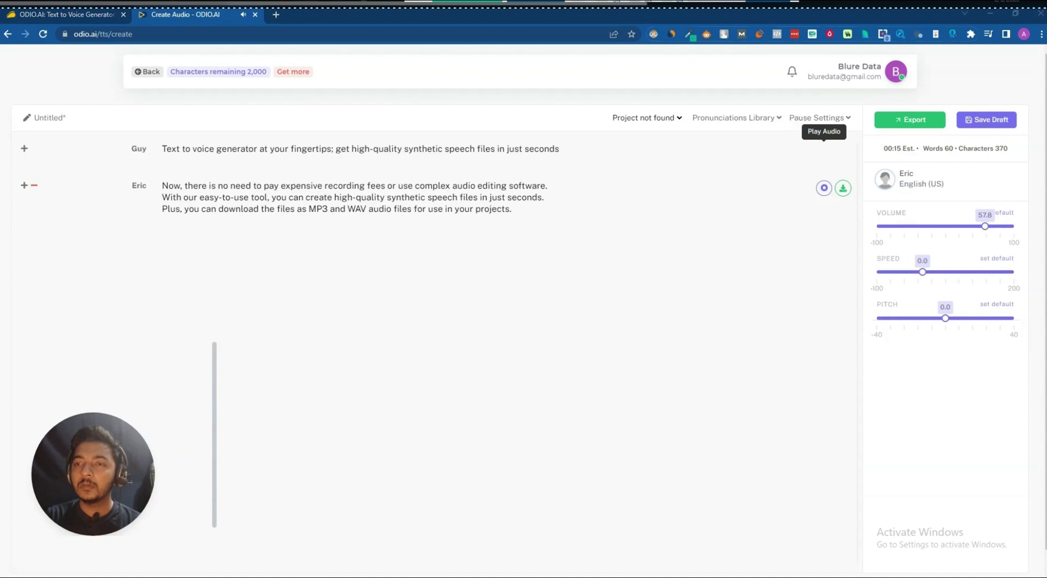
left_click(823, 188)
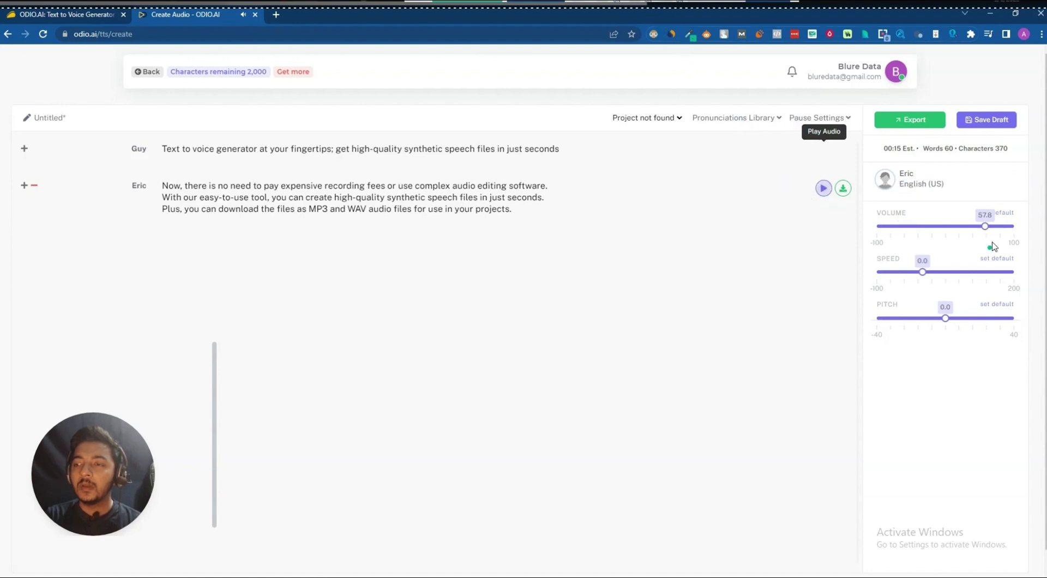
mouse_move(985, 226)
left_mouse_down()
mouse_move(904, 228)
mouse_move(976, 233)
mouse_move(905, 242)
mouse_move(1011, 230)
mouse_move(936, 232)
mouse_move(985, 232)
left_mouse_up()
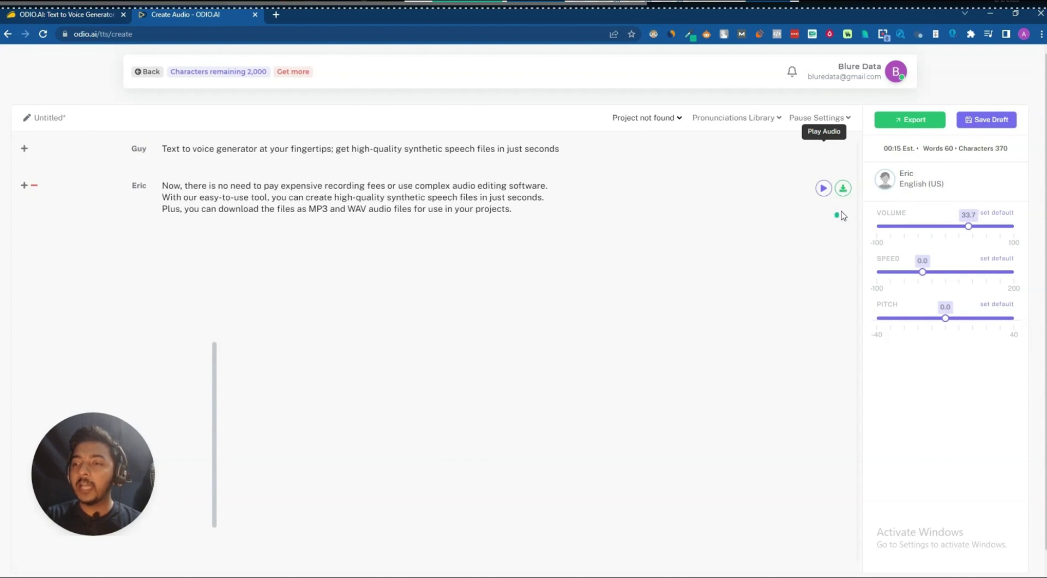
- Play Eric's paragraph with speed 154.2 and pitch 22.2
left_click_drag(922, 276, 992, 285)
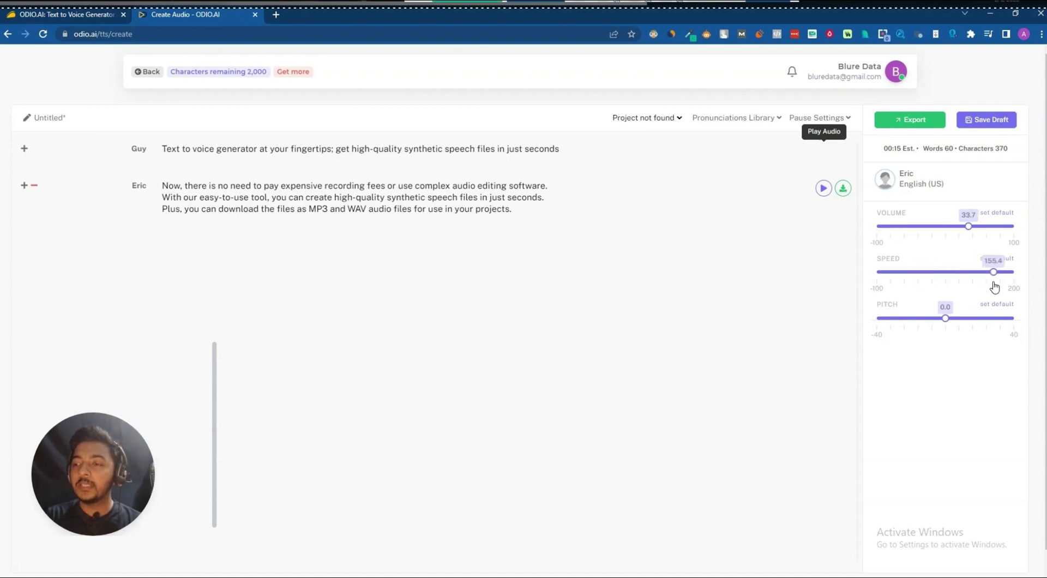
left_click_drag(945, 318, 984, 319)
left_click(824, 189)
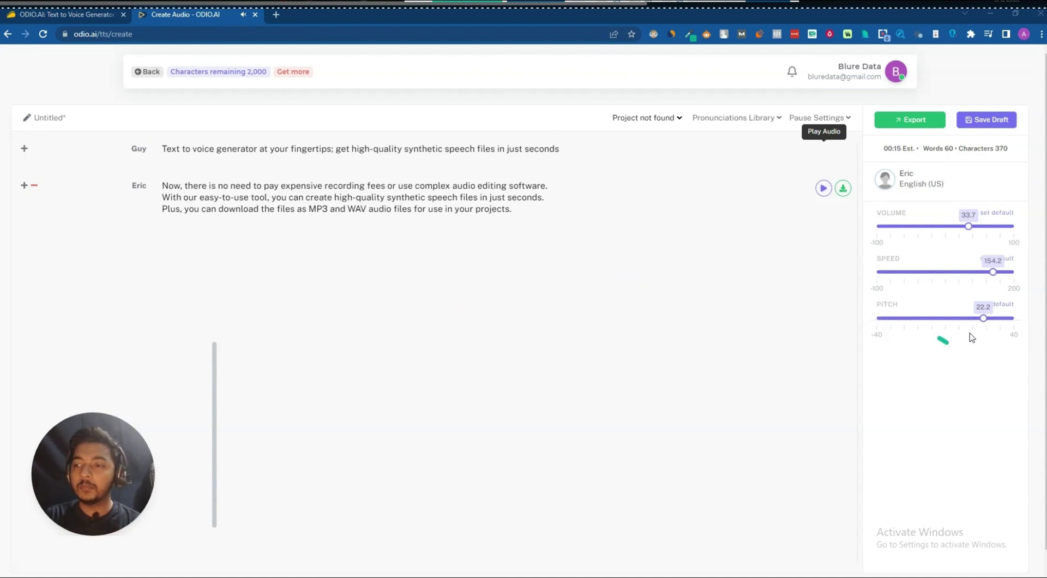
- Return Eric's speed to 0.0, raise pitch to 35.0 and play it again
left_click_drag(999, 274, 924, 280)
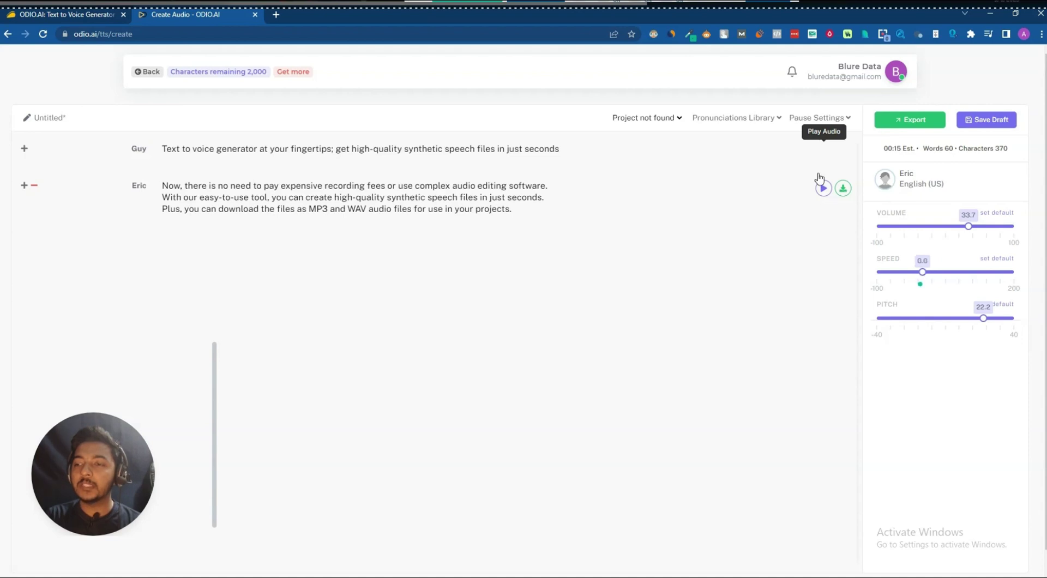
left_click_drag(983, 321, 1007, 326)
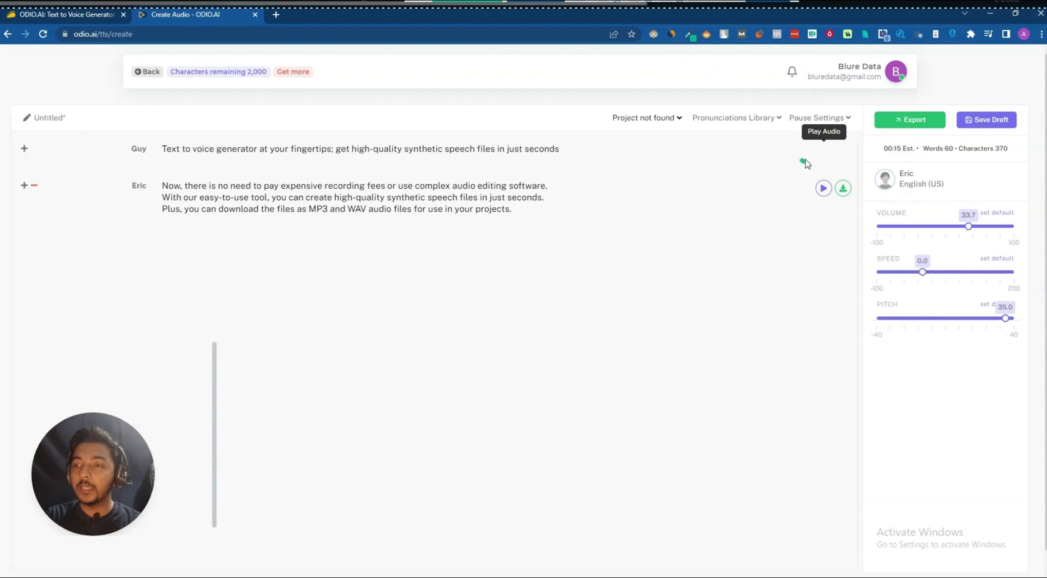
left_click(822, 189)
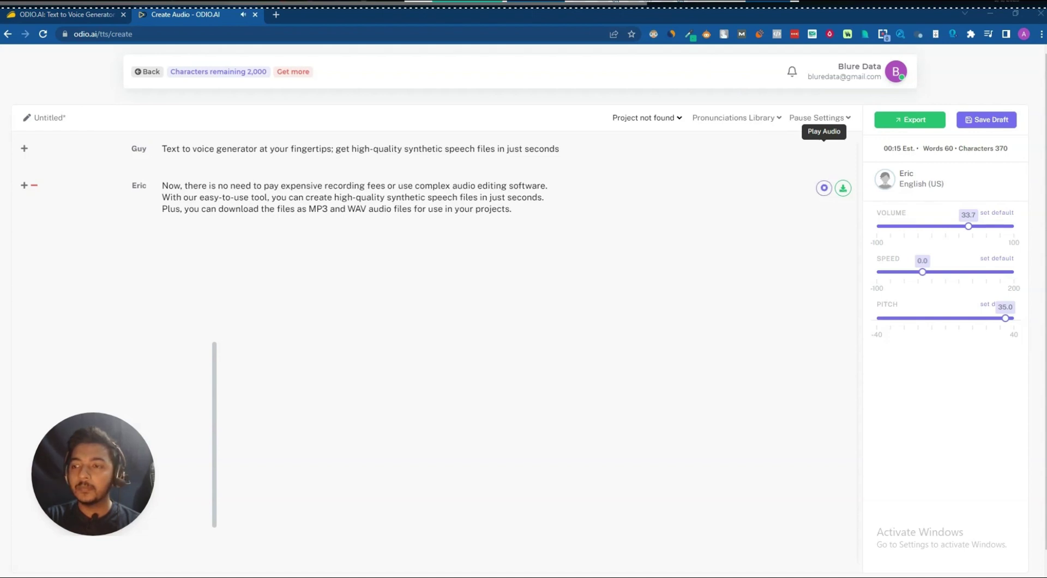
- Reset Eric's pitch to 0.3, preview at volume 63.5, then settle volume at 43.4
left_click(823, 188)
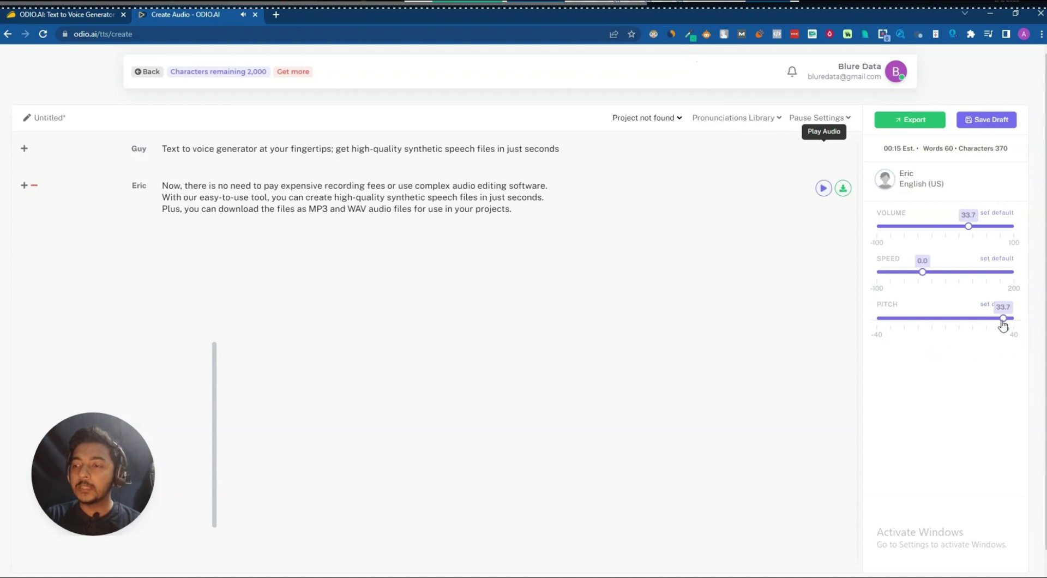
left_click_drag(1005, 318, 947, 322)
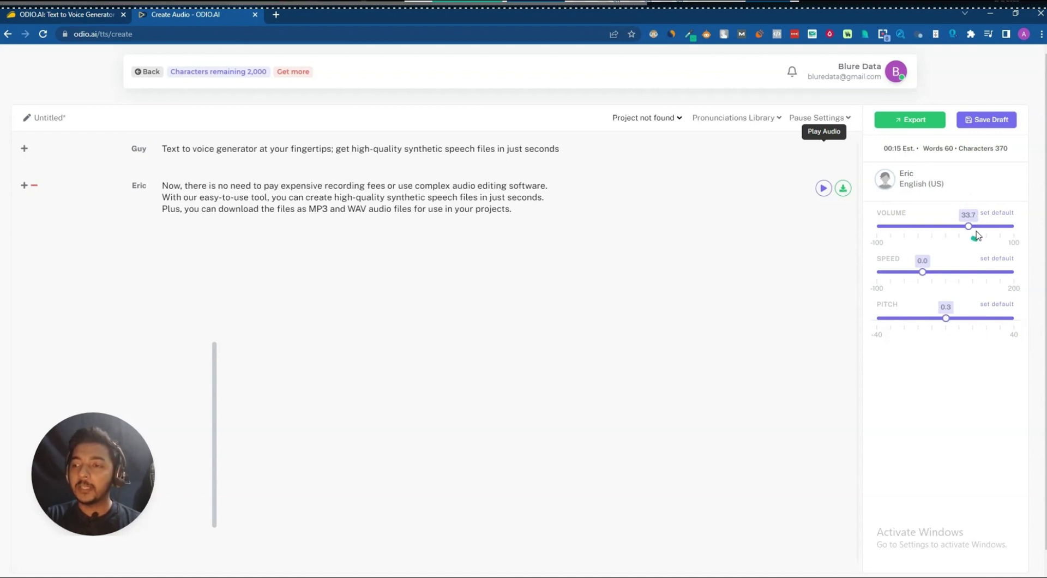
left_click_drag(968, 226, 988, 226)
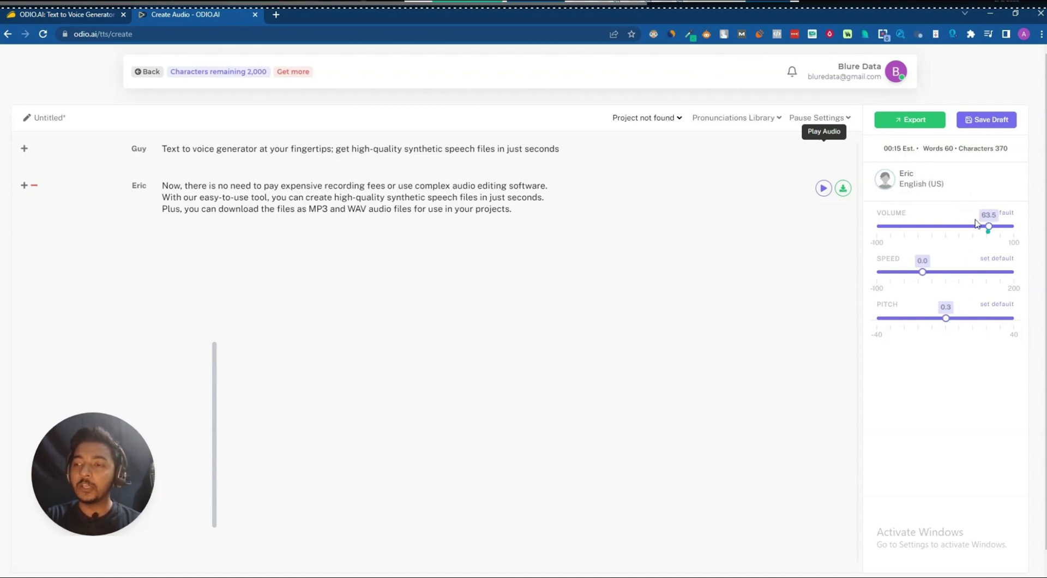
left_click(824, 189)
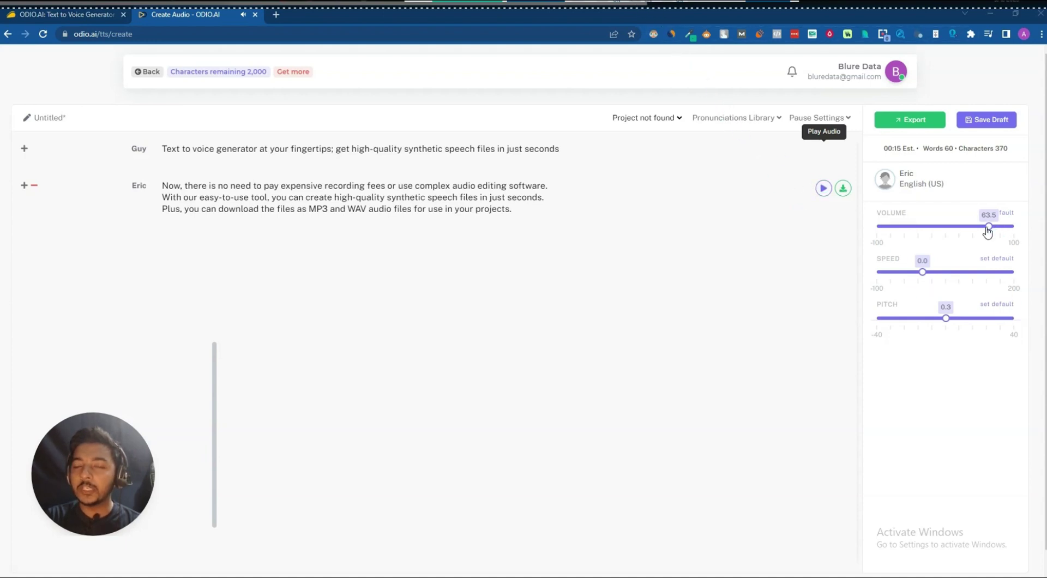
mouse_move(988, 231)
left_mouse_down()
mouse_move(917, 229)
mouse_move(1009, 229)
mouse_move(974, 227)
left_mouse_up()
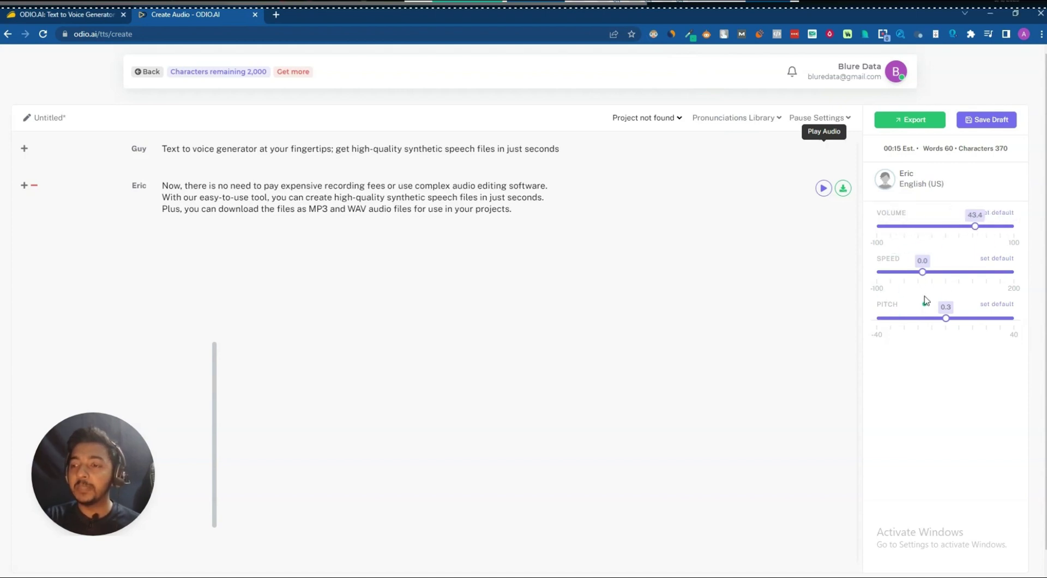
- Save the project as a draft and retitle it 'Test 111'
left_click(981, 120)
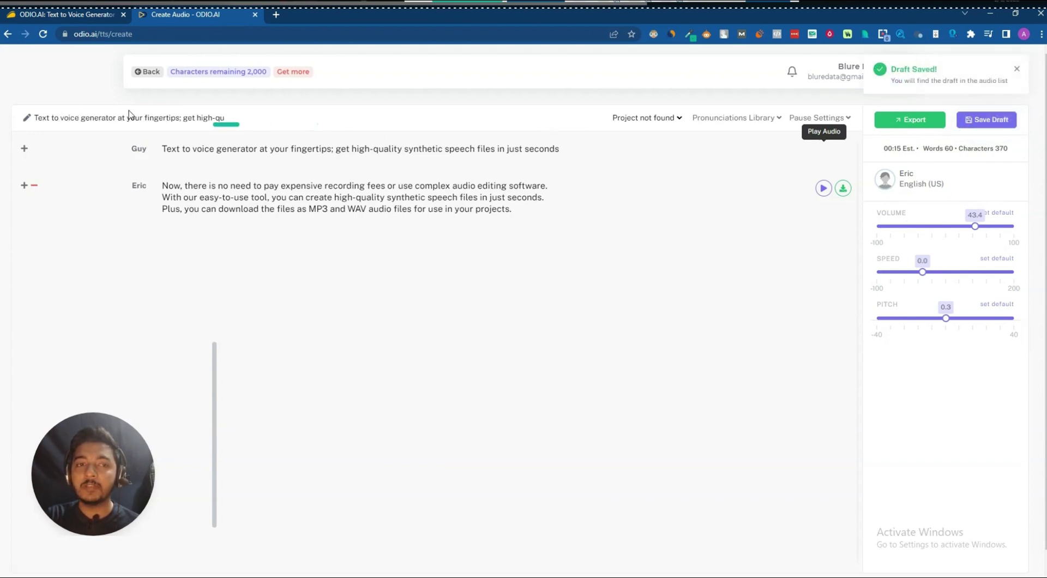
left_click(27, 119)
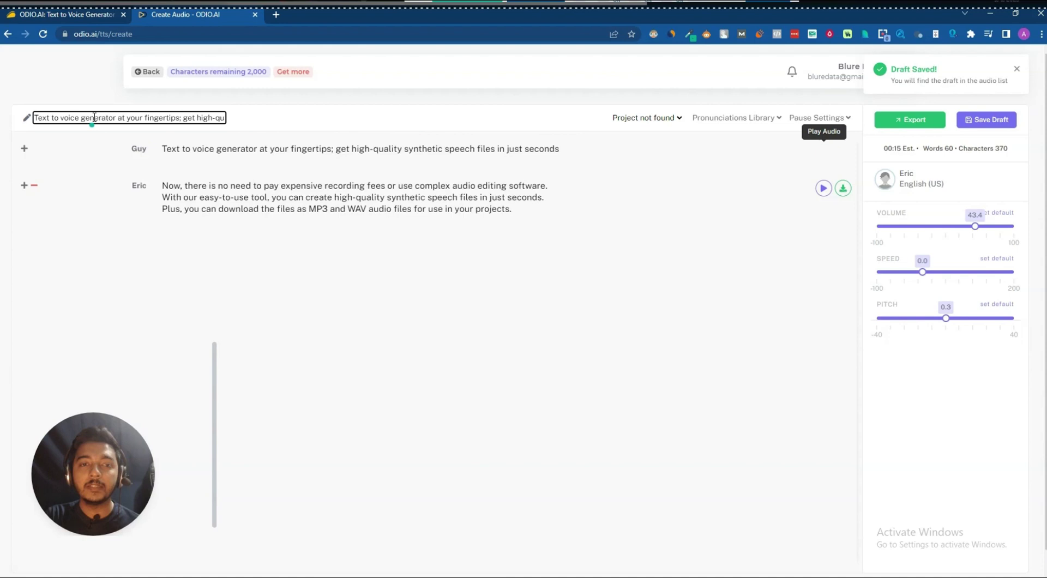
triple_click(159, 118)
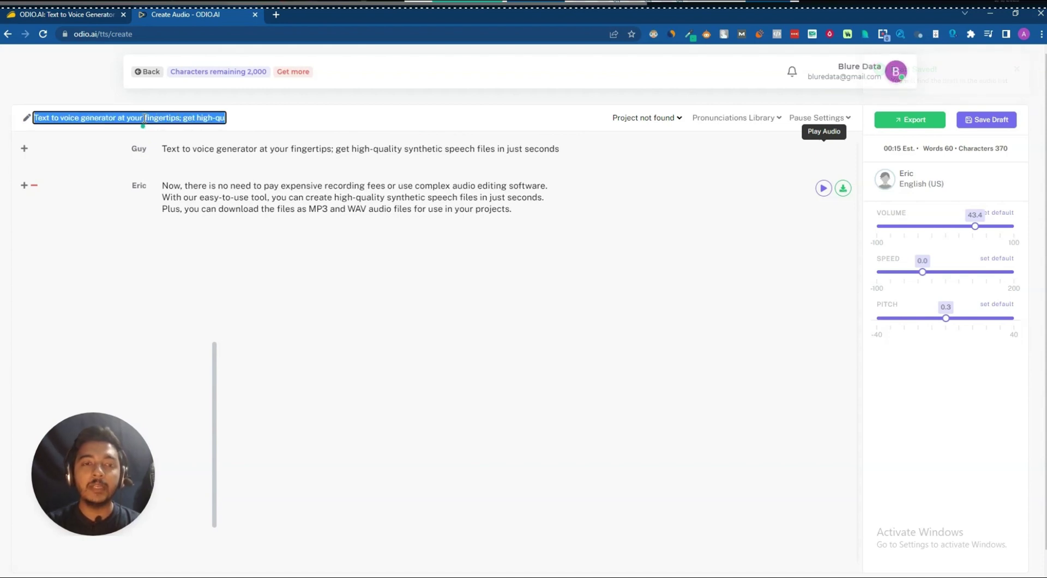
type("Test 111")
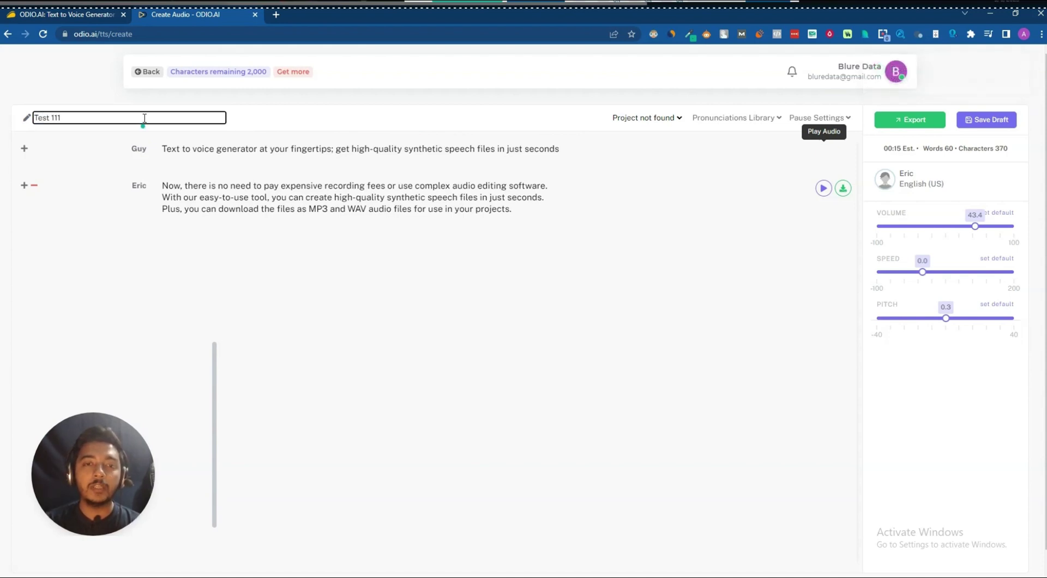
key("Return")
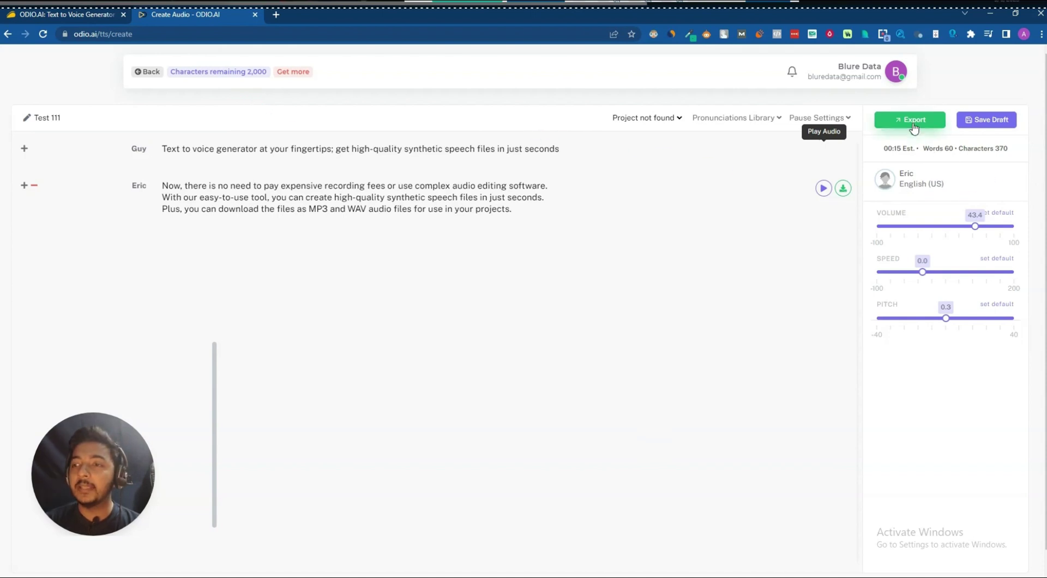
left_click(667, 119)
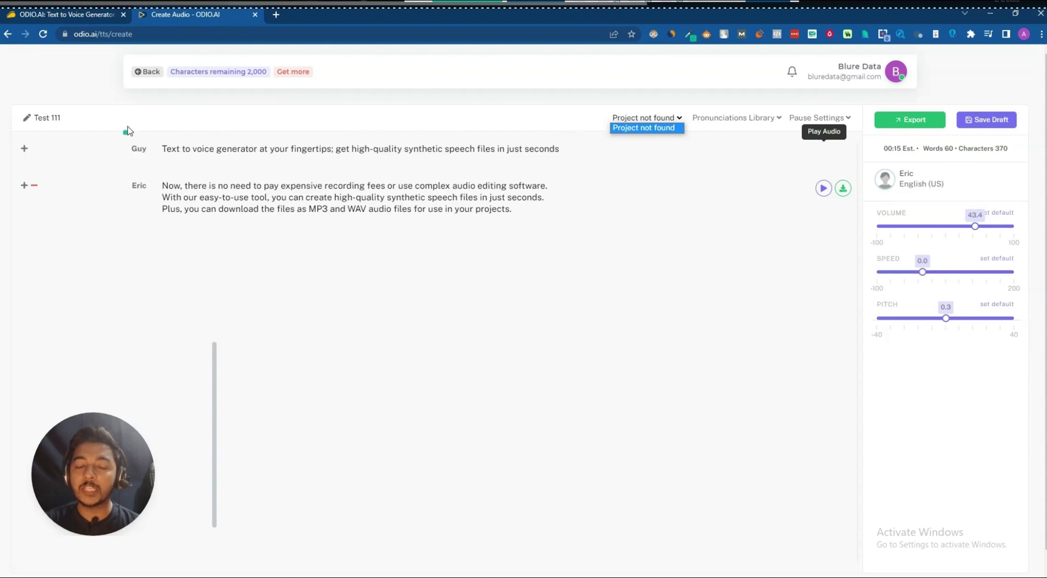
- Open the Pronunciations Library, focus the Original field and browse the All Language list without choosing
left_click(741, 118)
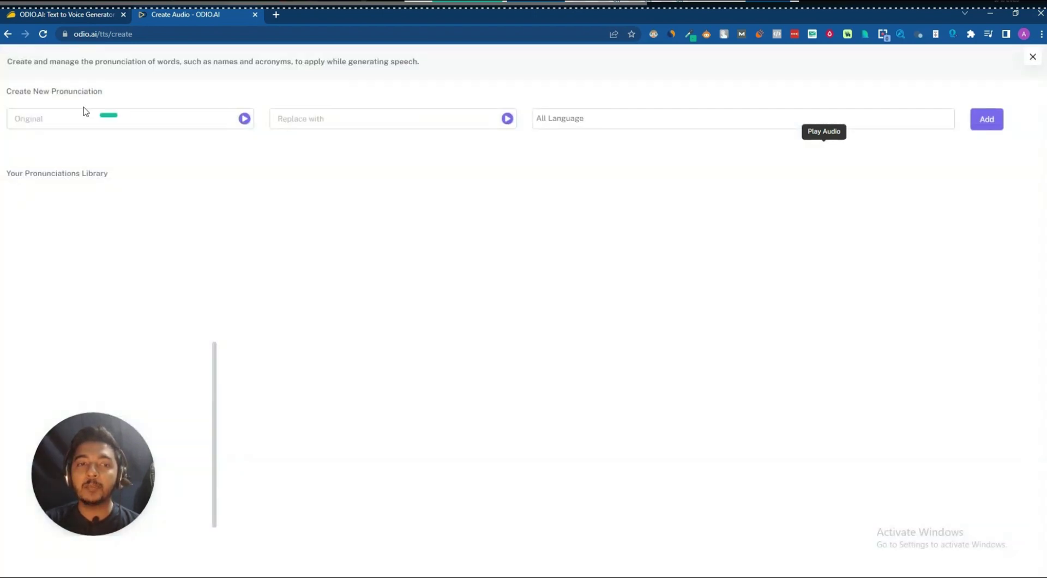
left_click(61, 118)
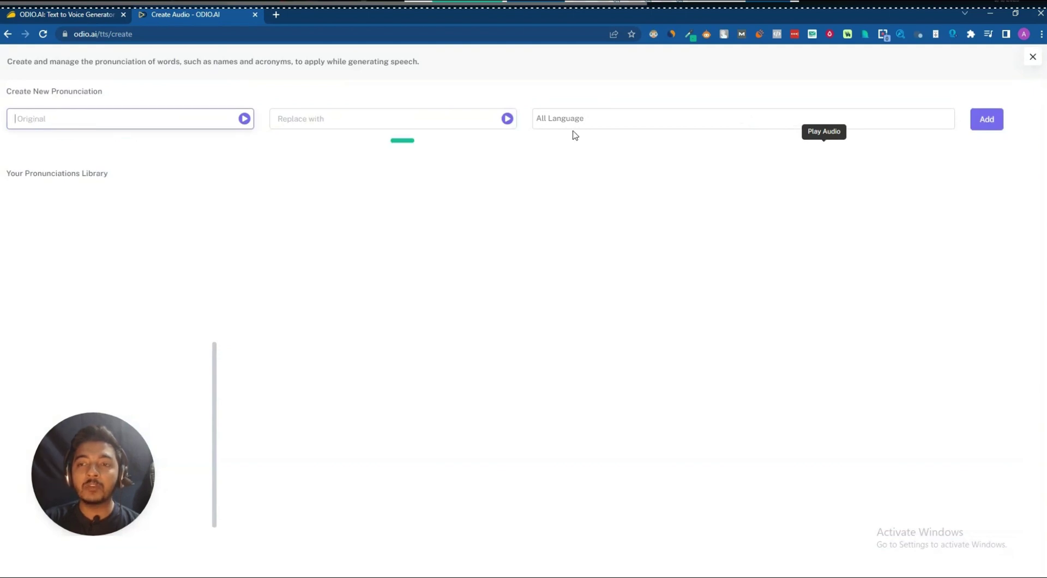
left_click(687, 119)
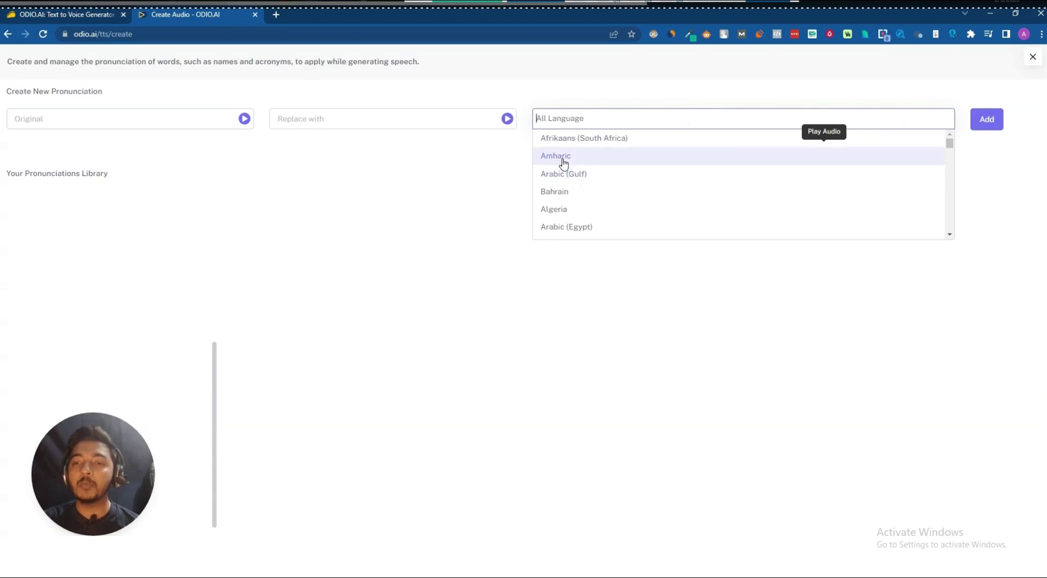
scroll(567, 179, "down", 4)
scroll(569, 188, "down", 6)
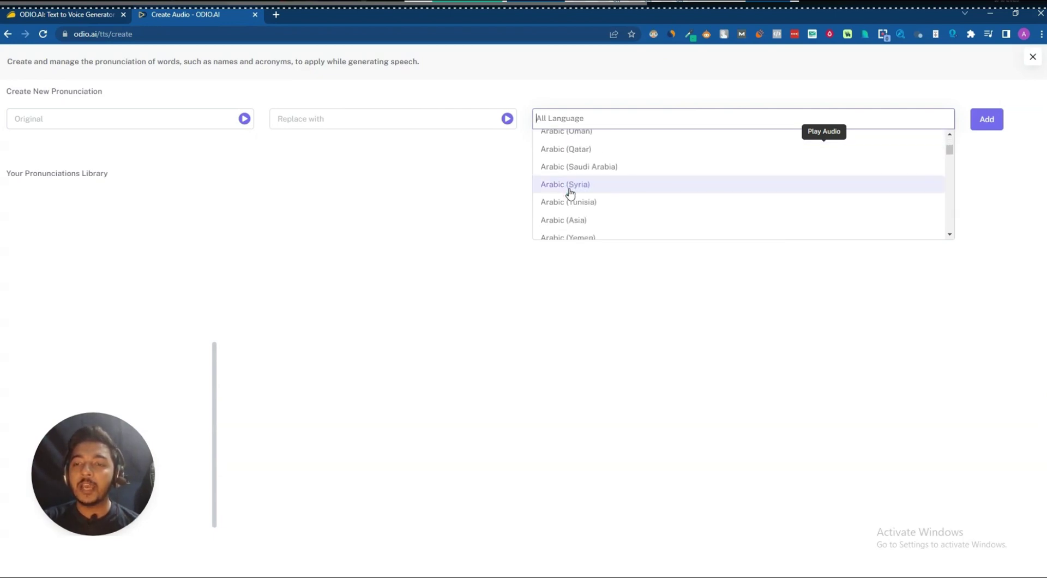
scroll(569, 196, "down", 10)
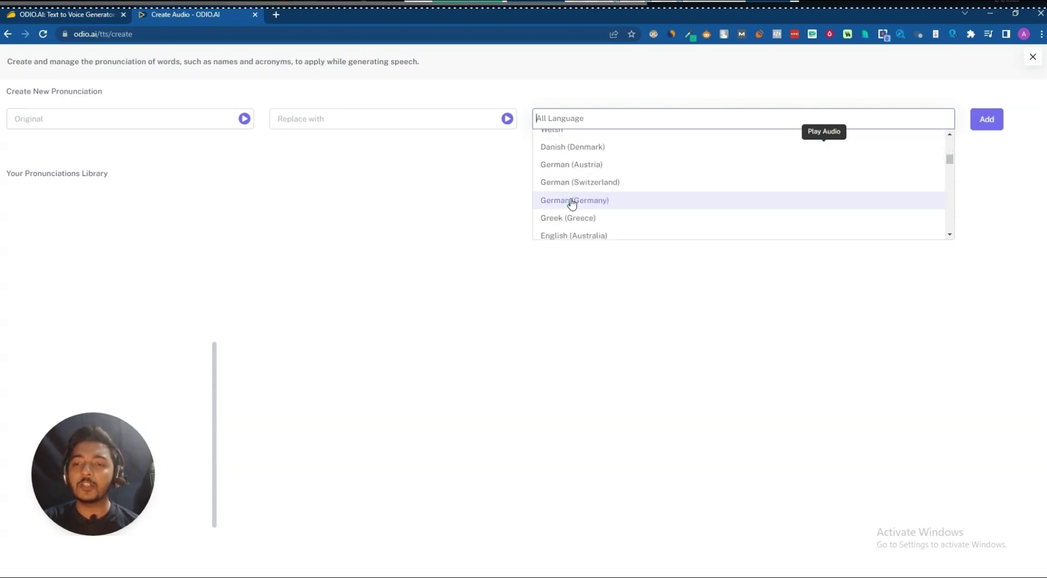
scroll(571, 205, "down", 10)
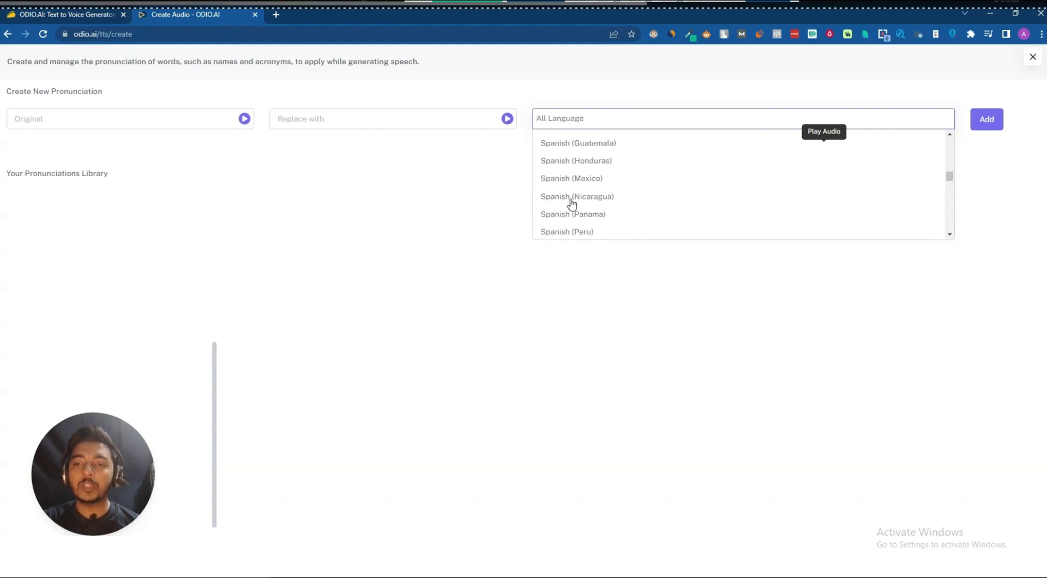
scroll(570, 204, "down", 8)
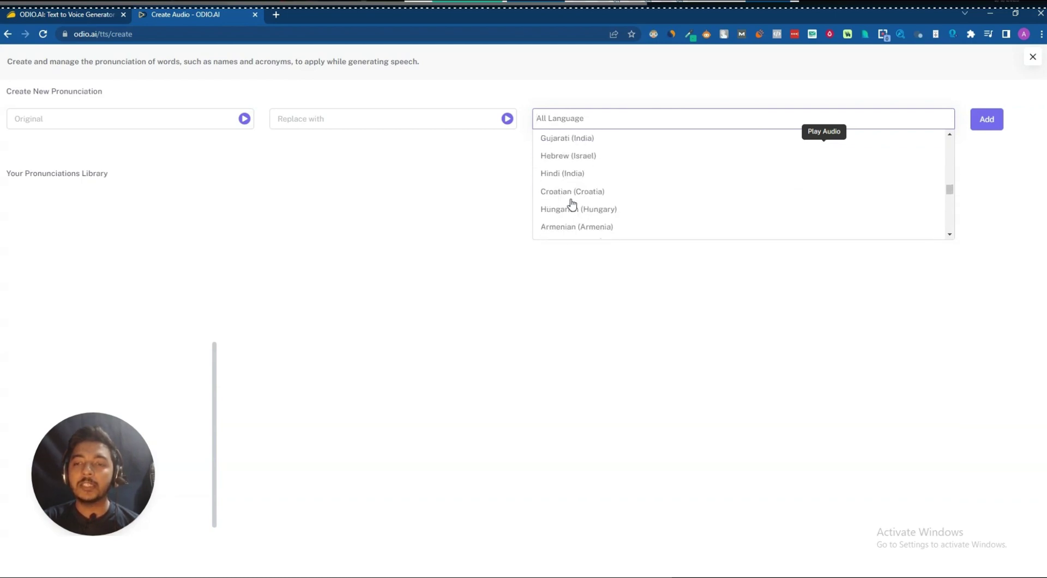
left_click(466, 210)
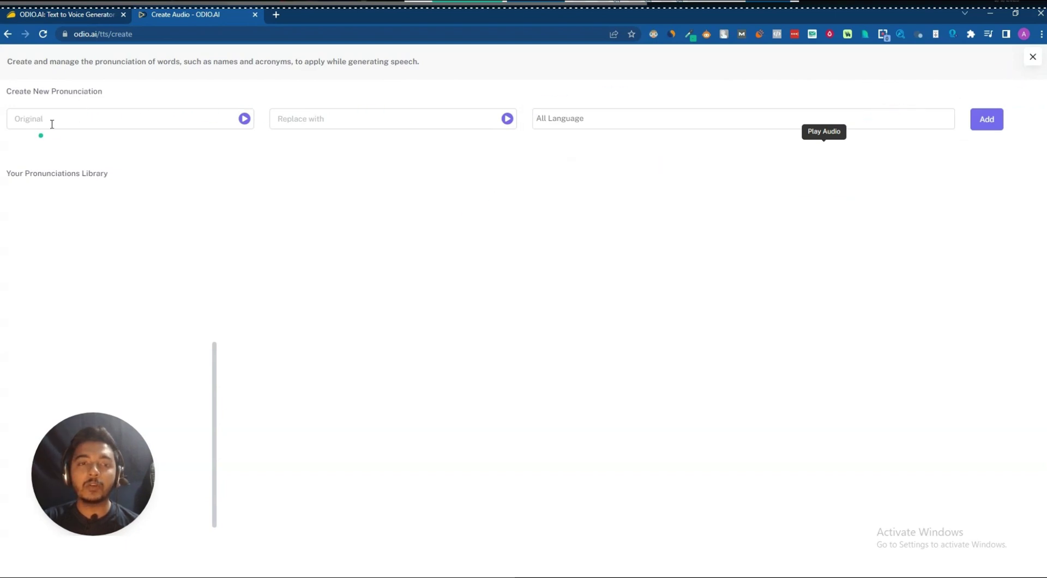
- Add a pronunciation replacing 'ASI' with 'basi', with Amharic as its language
left_click(33, 117)
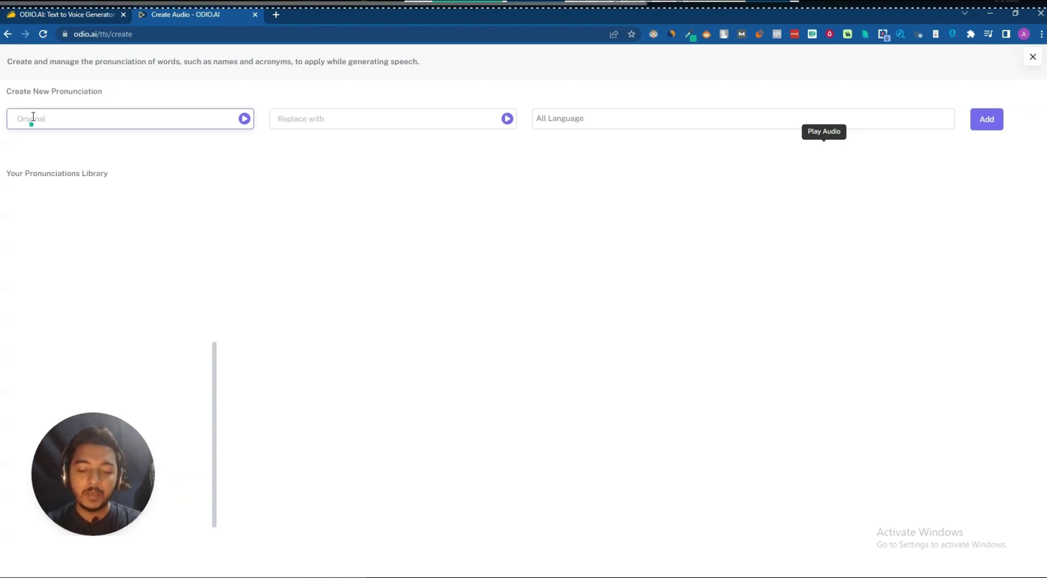
type("AS")
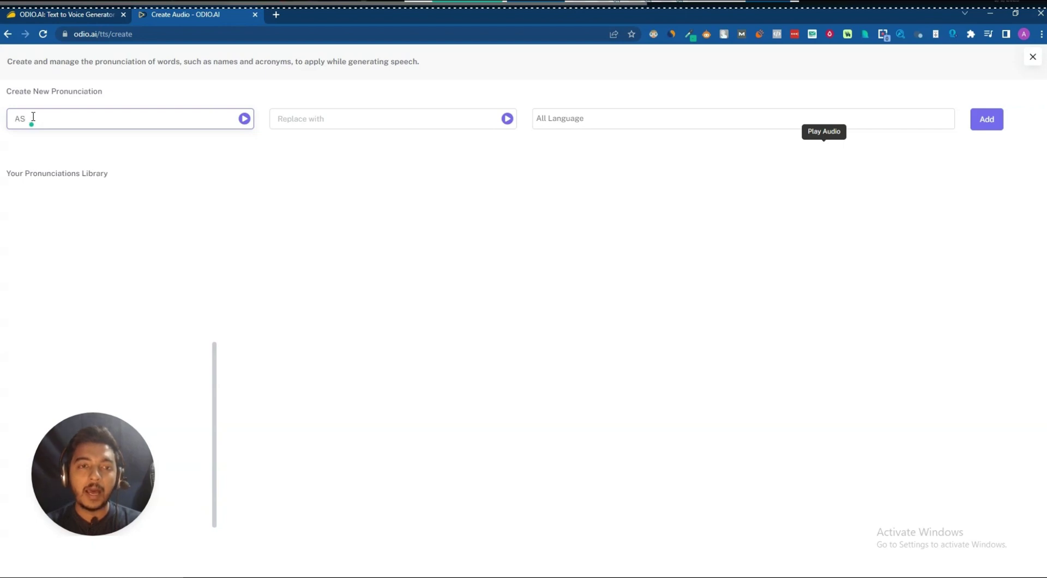
type("I")
left_click(326, 116)
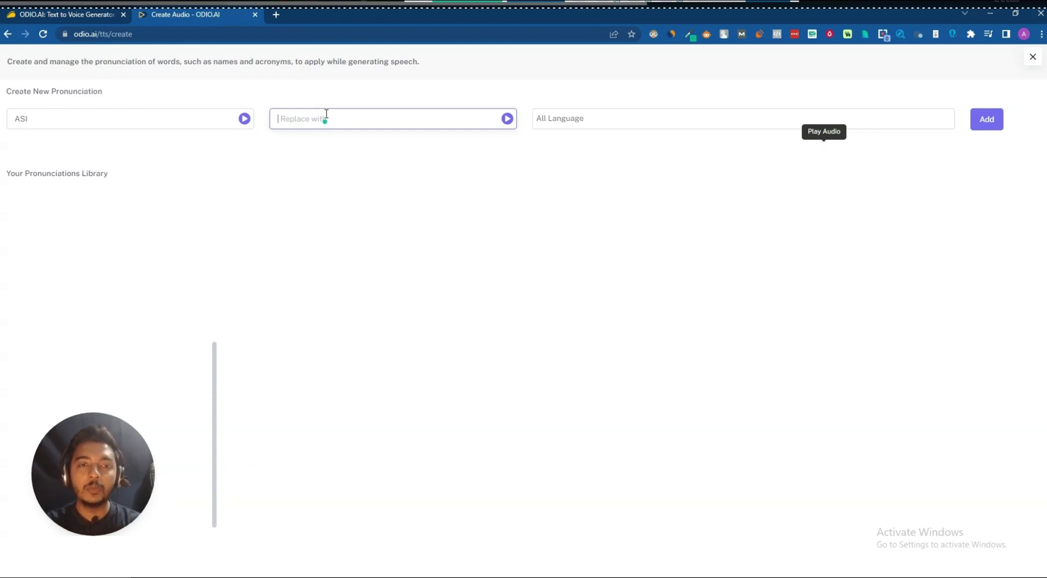
type("basi")
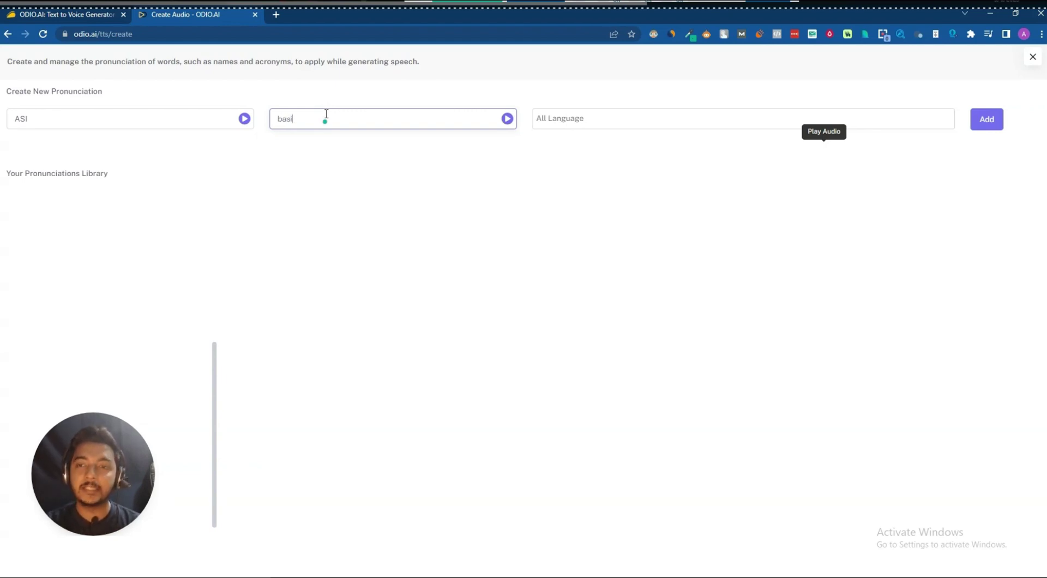
left_click(573, 117)
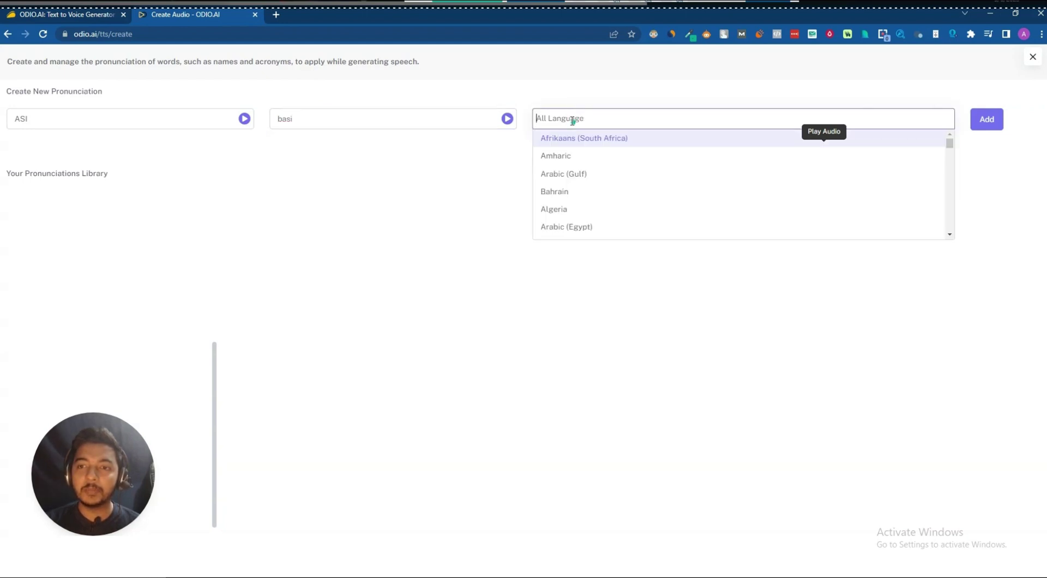
left_click(568, 158)
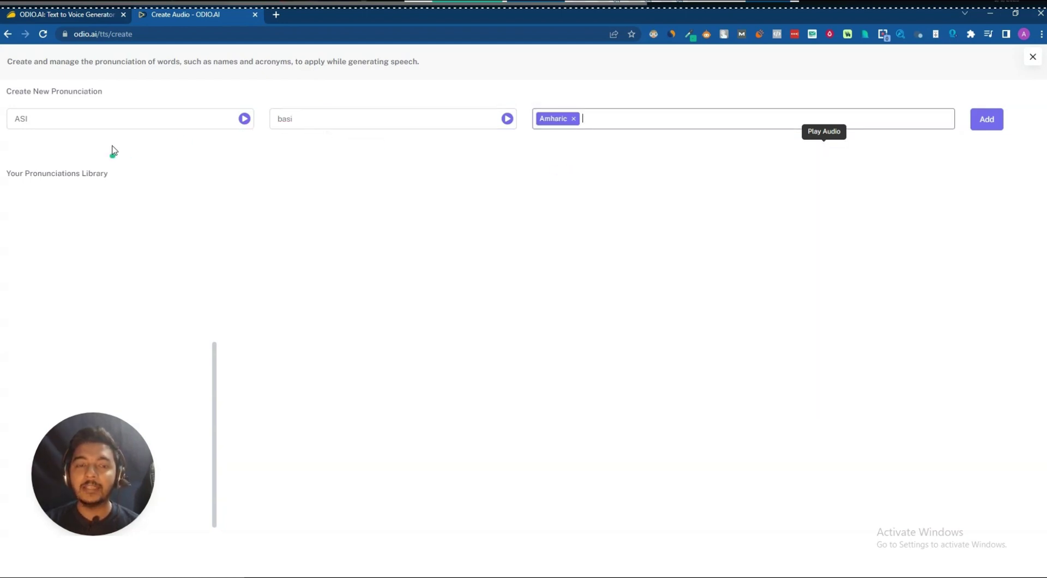
left_click(1030, 63)
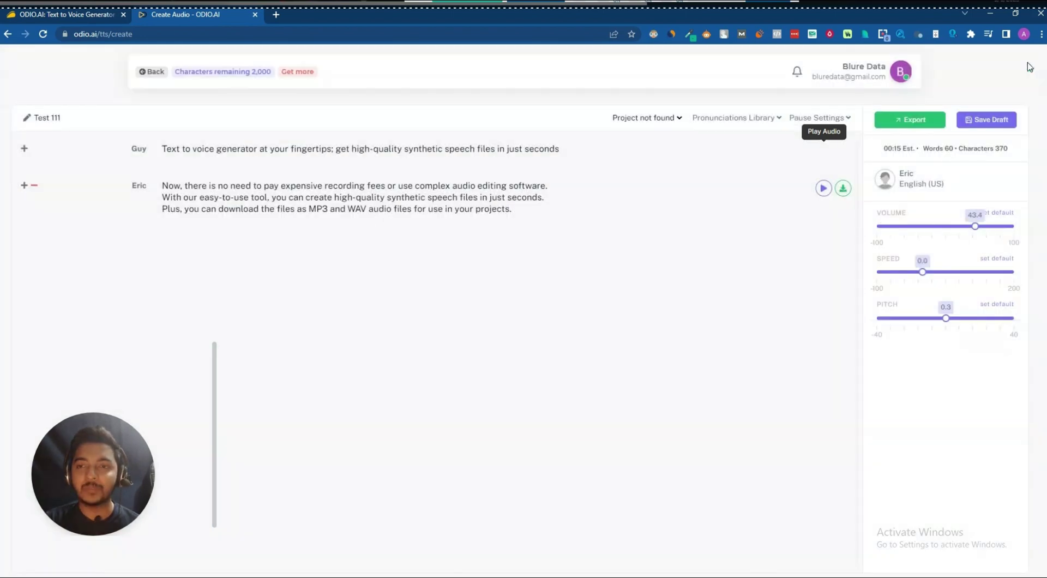
left_click(794, 122)
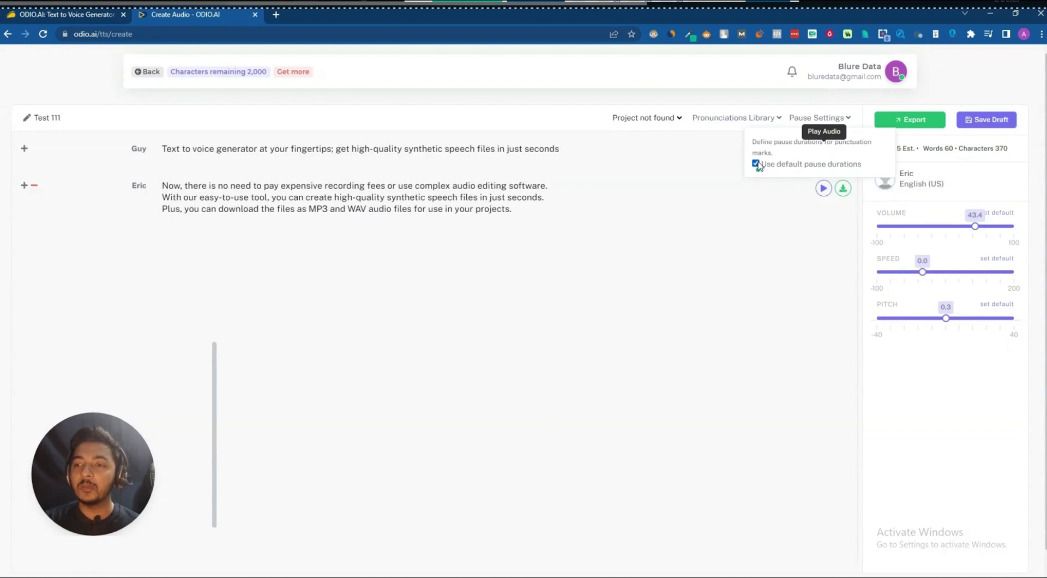
left_click(774, 273)
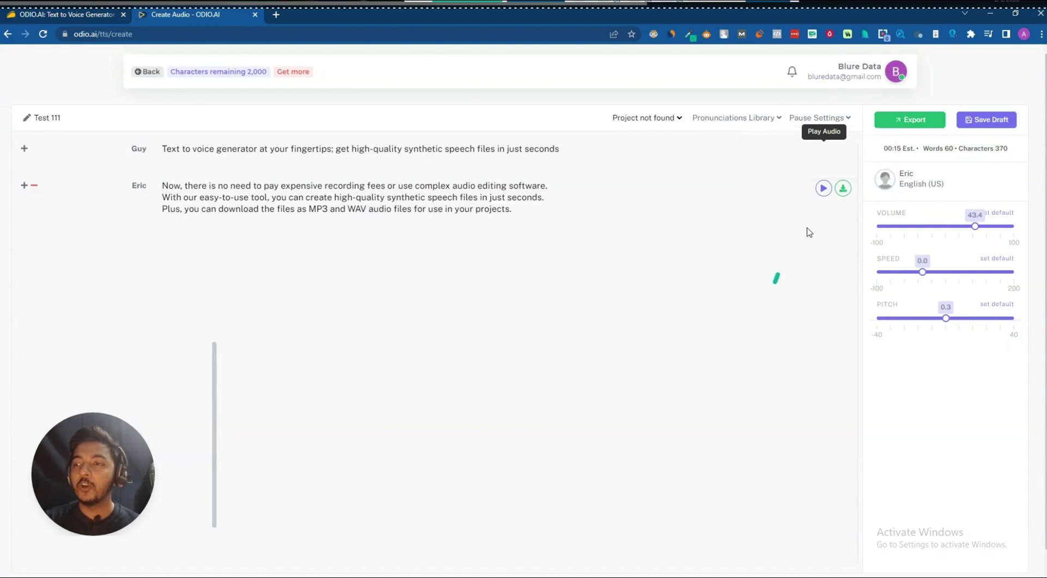
- Export Test 111 as audio, play the clip, and download it as an MP3
left_click(918, 123)
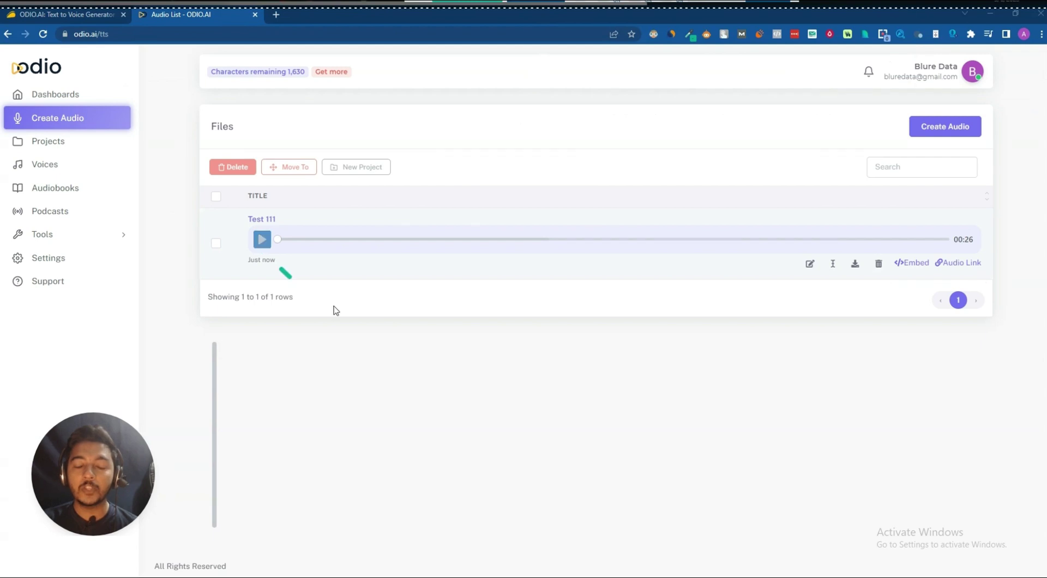
left_click(261, 240)
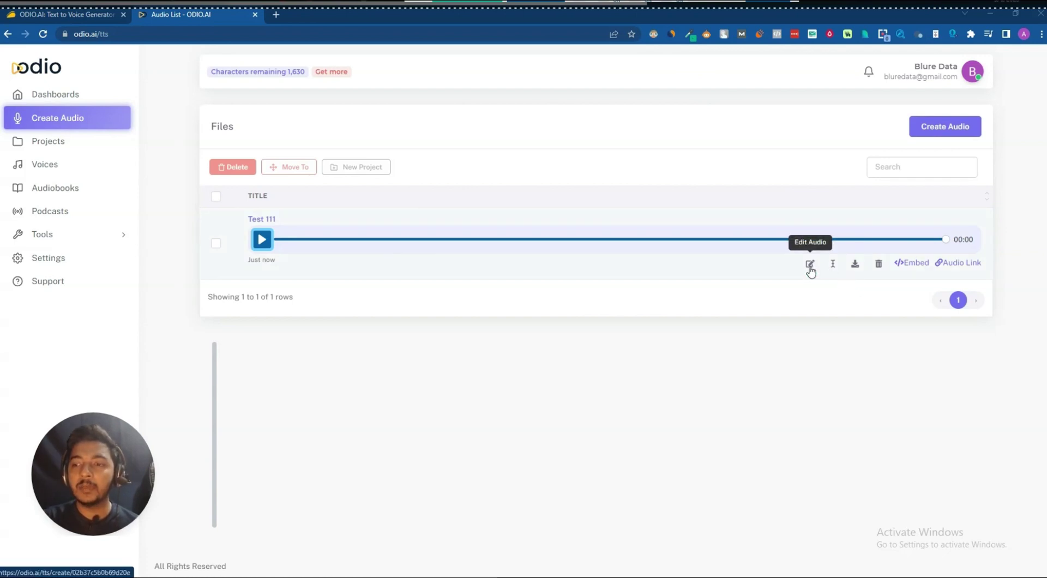
left_click(855, 264)
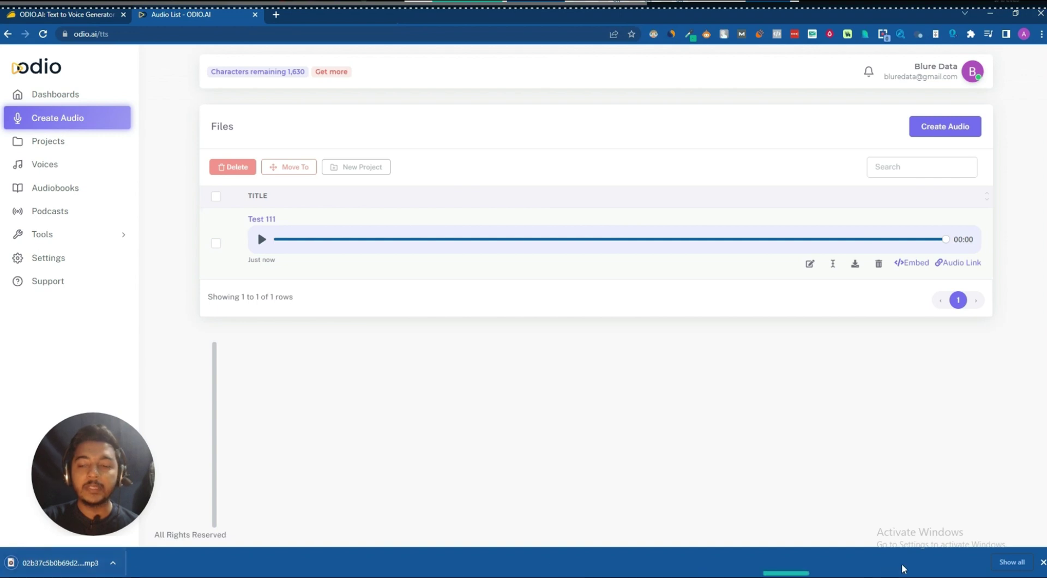
left_click(1042, 562)
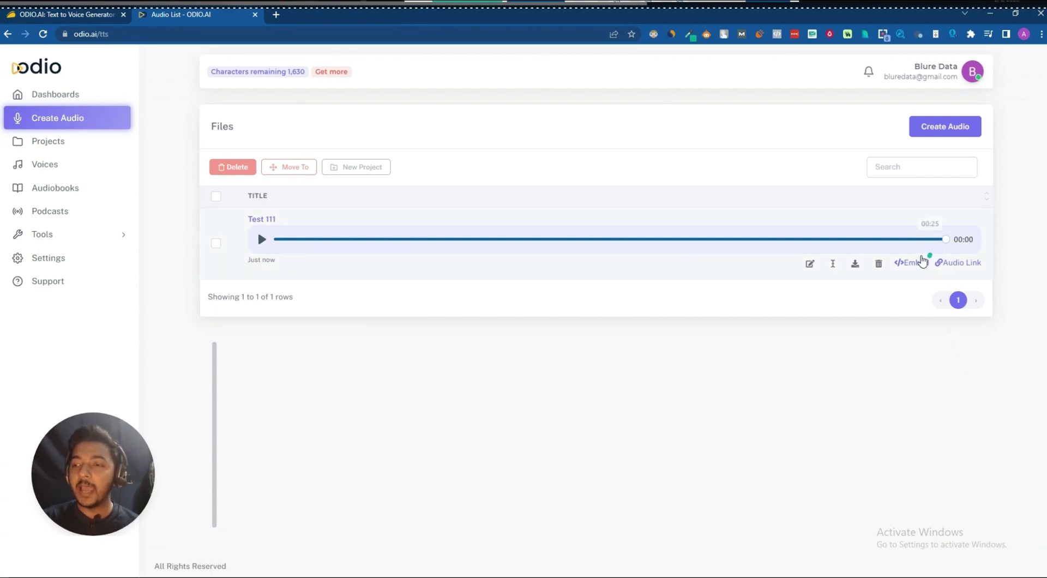
- Copy the iframe embed code for Test 111 and close the Embed File dialog
left_click(919, 263)
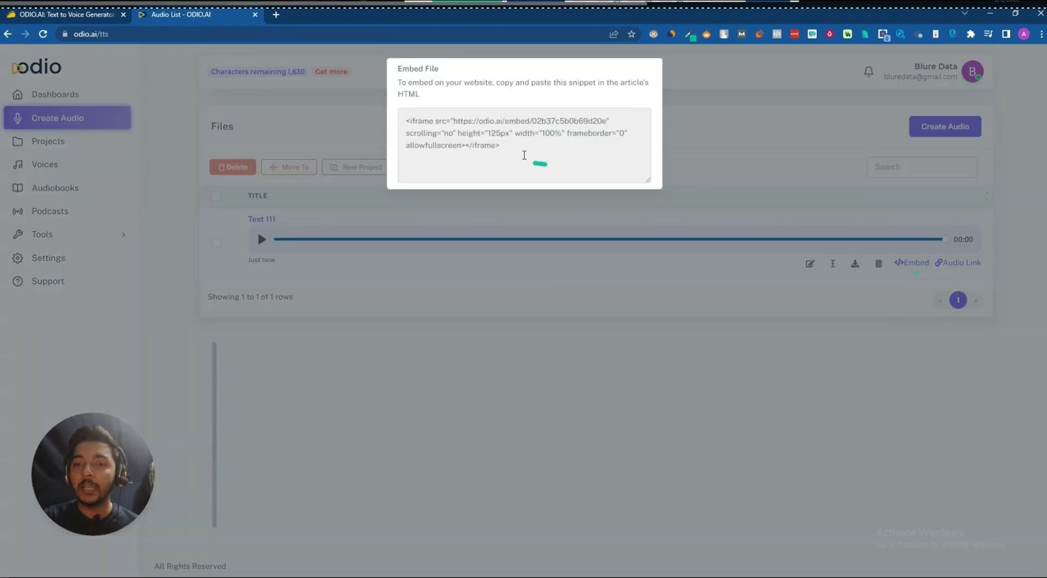
left_click_drag(524, 155, 406, 108)
left_click(410, 117)
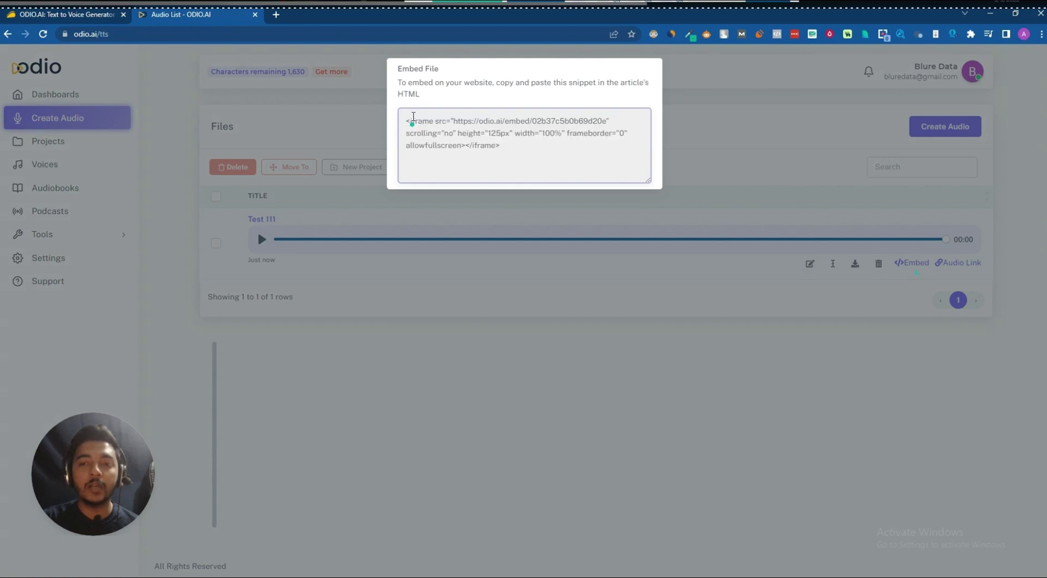
triple_click(433, 120)
right_click(433, 119)
left_click(459, 128)
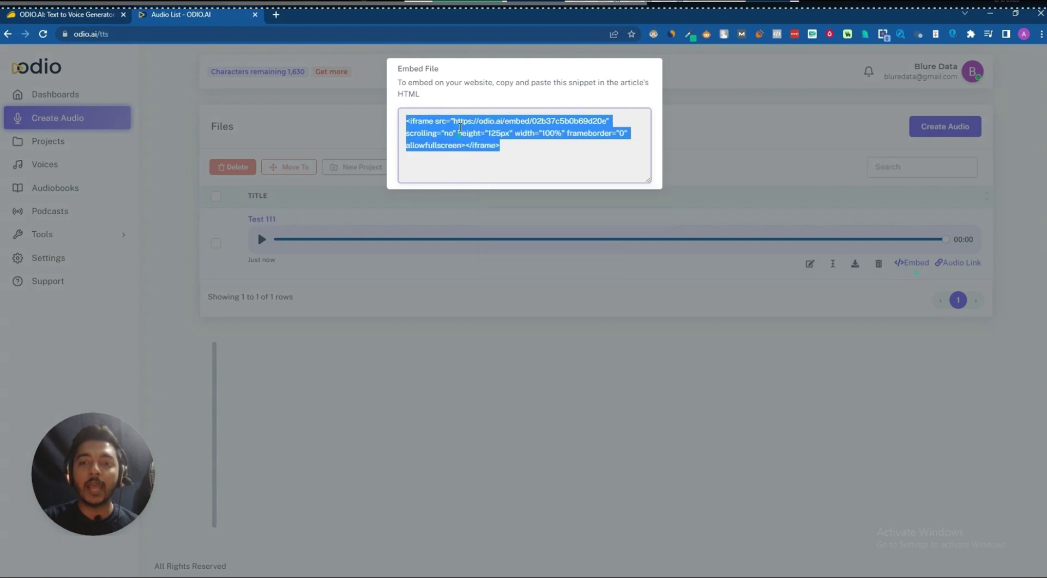
left_click(457, 129)
left_click(766, 409)
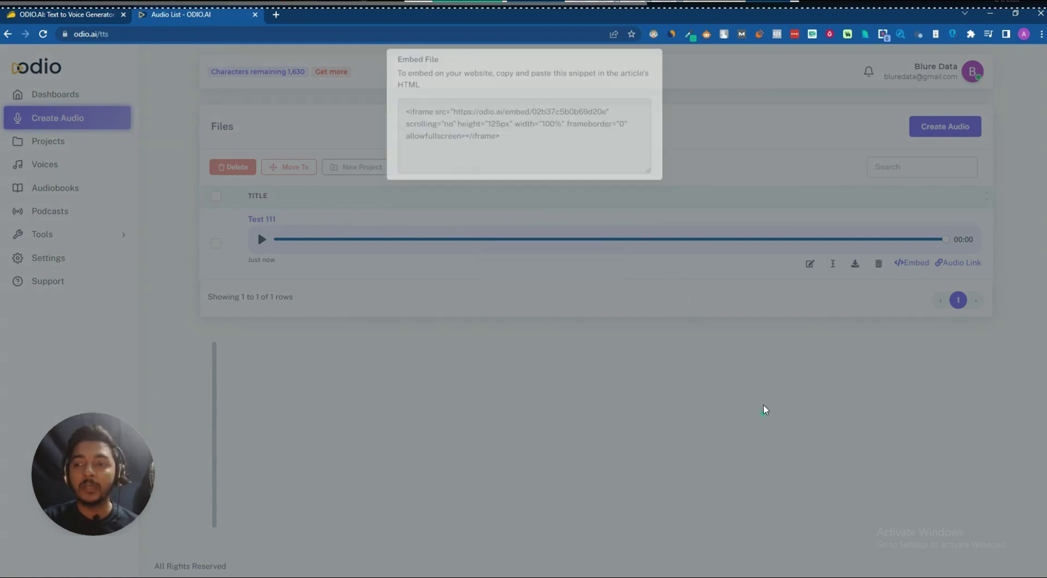
- Preview Test 111's shareable audio link page, select its URL, then close it
left_click(952, 264)
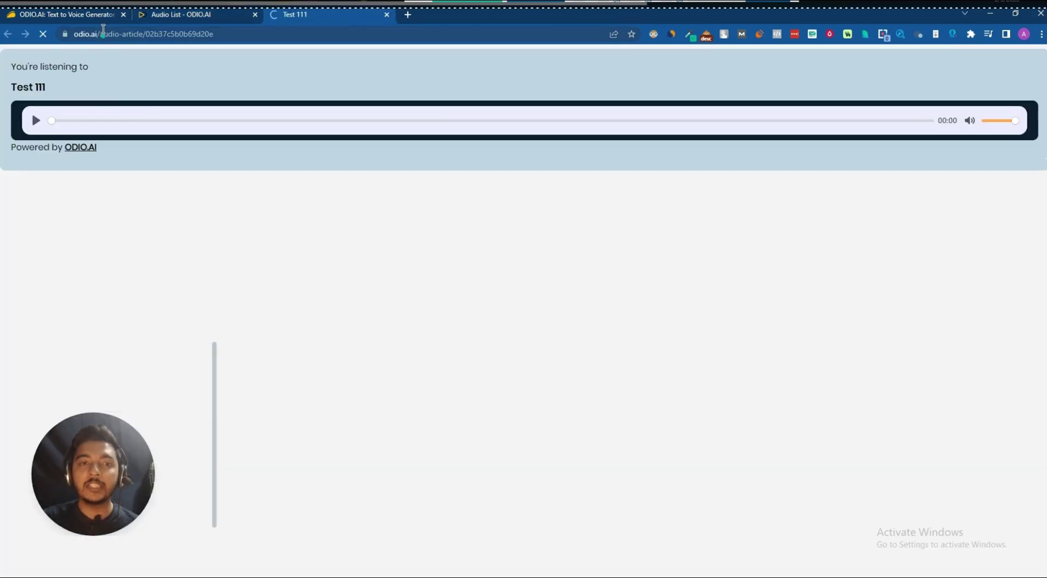
left_click(104, 34)
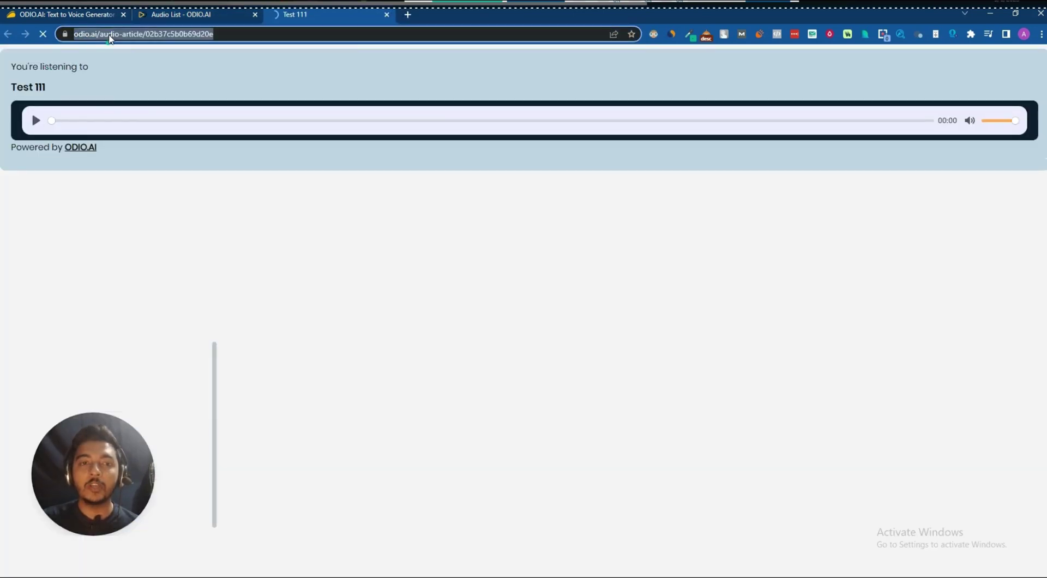
left_click(386, 14)
- Browse the Projects page and the Voices catalogue, checking its total of 959 voices
left_click(46, 143)
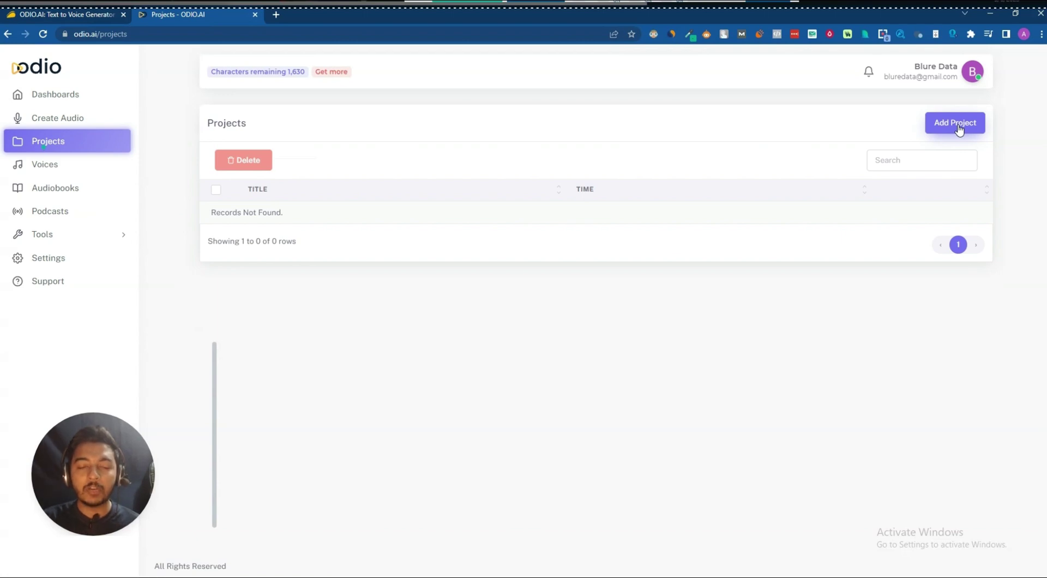
left_click(85, 164)
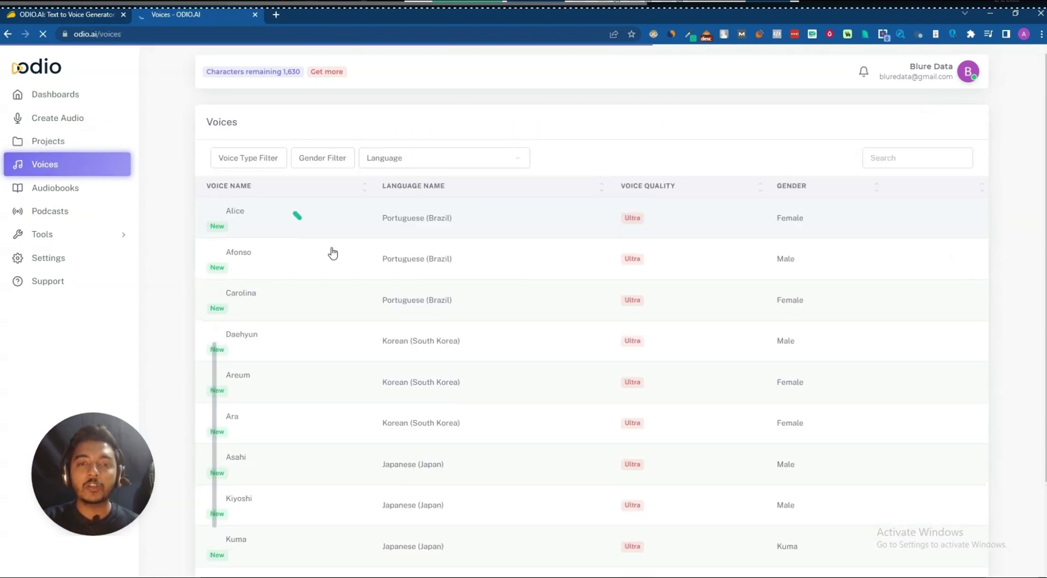
scroll(703, 274, "down", 3)
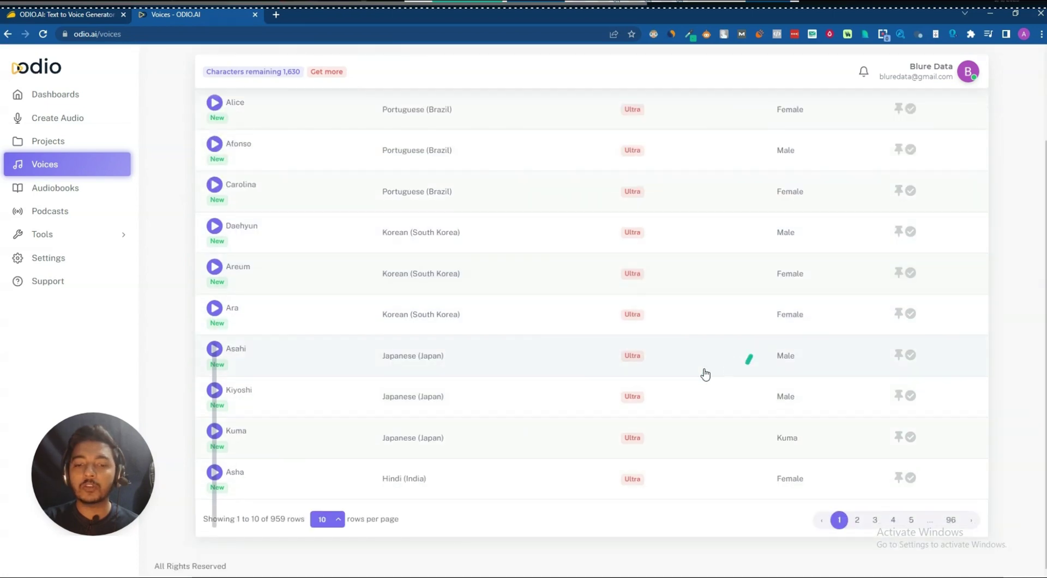
double_click(277, 519)
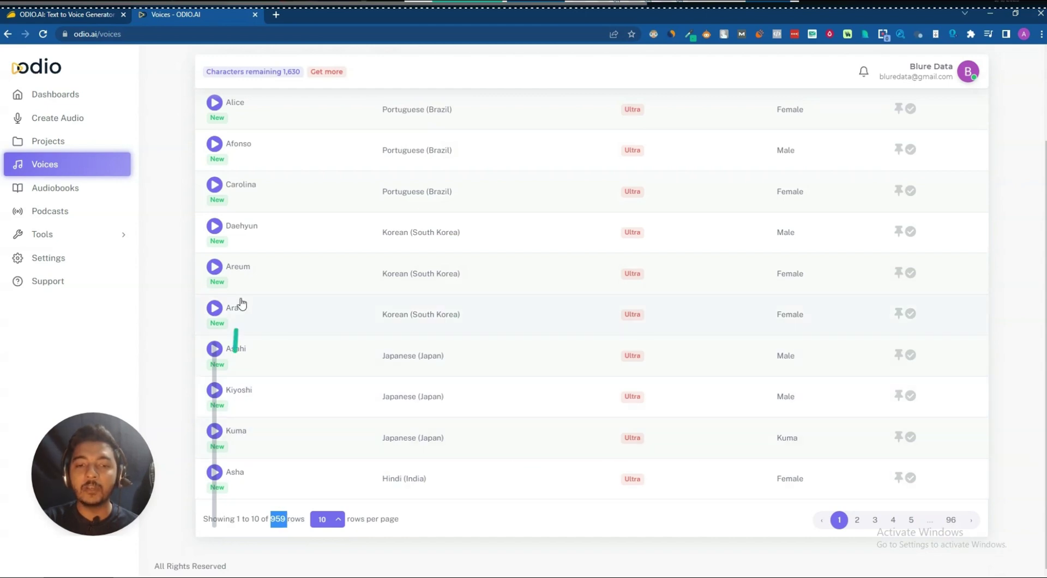
scroll(241, 300, "up", 3)
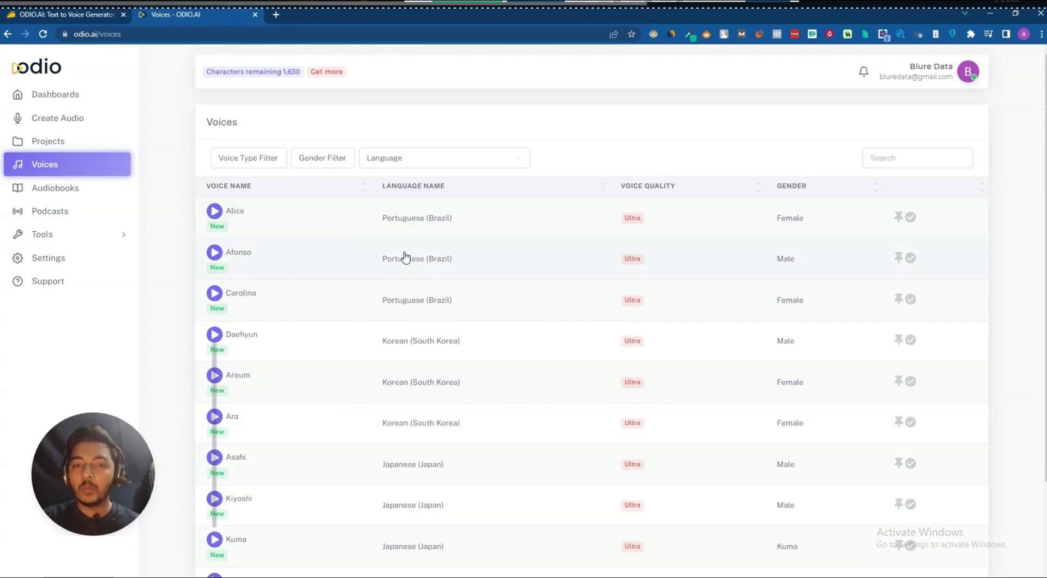
scroll(404, 327, "down", 3)
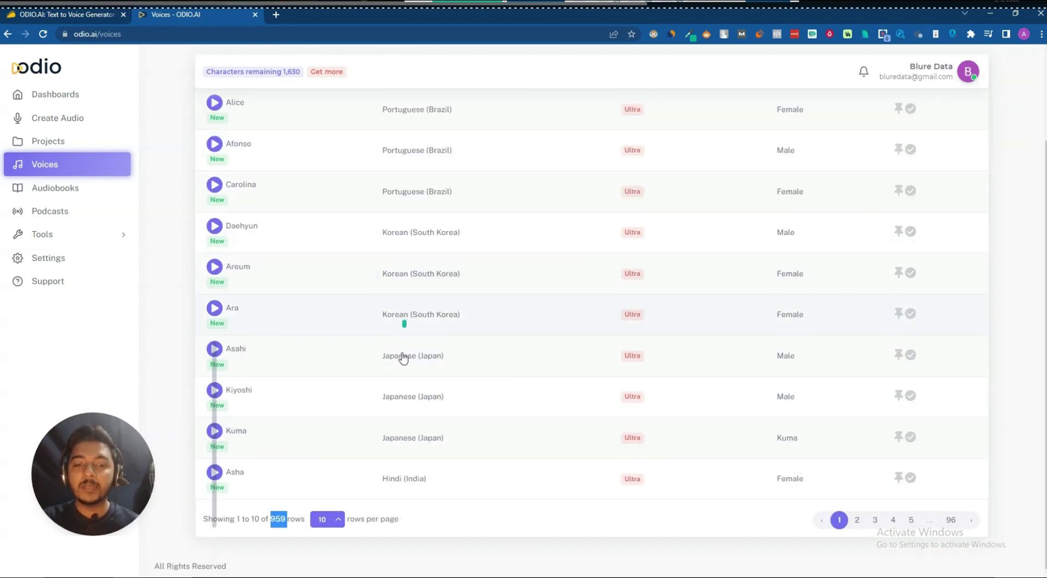
triple_click(281, 519)
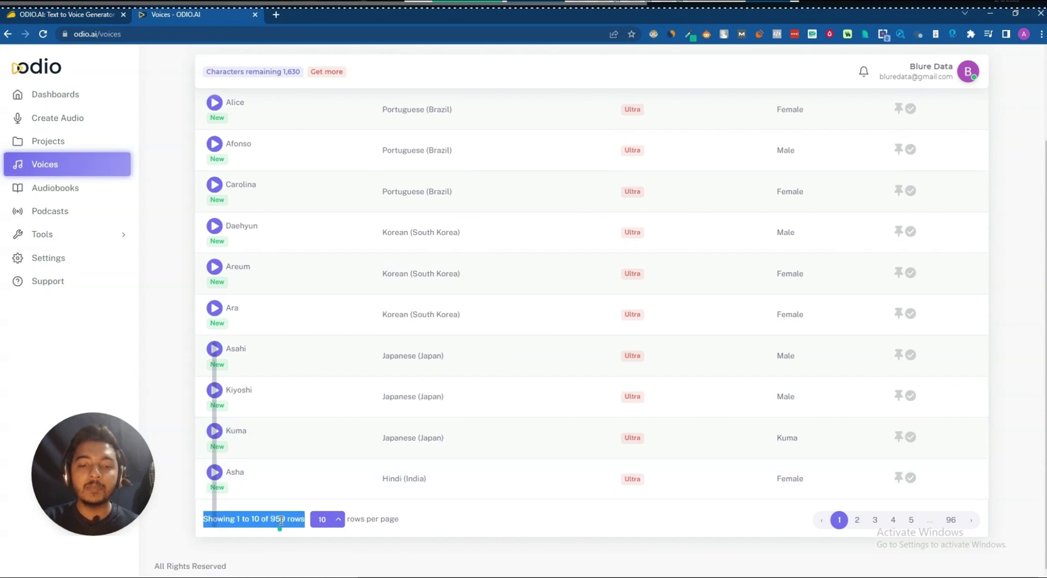
- Visit the Audiobooks and Podcasts pages, then open Tools > Background Audio
left_click(87, 188)
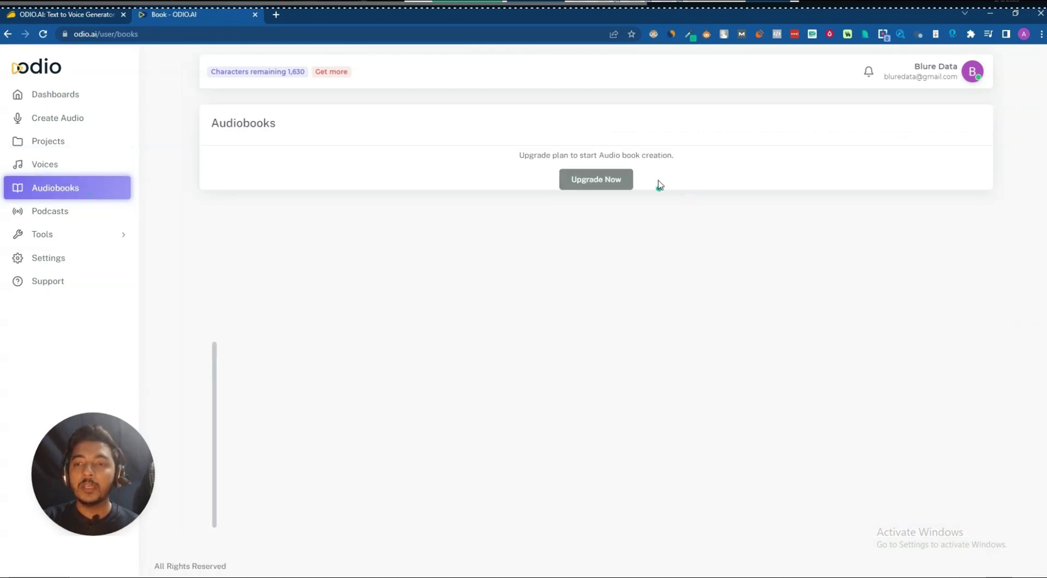
left_click(62, 216)
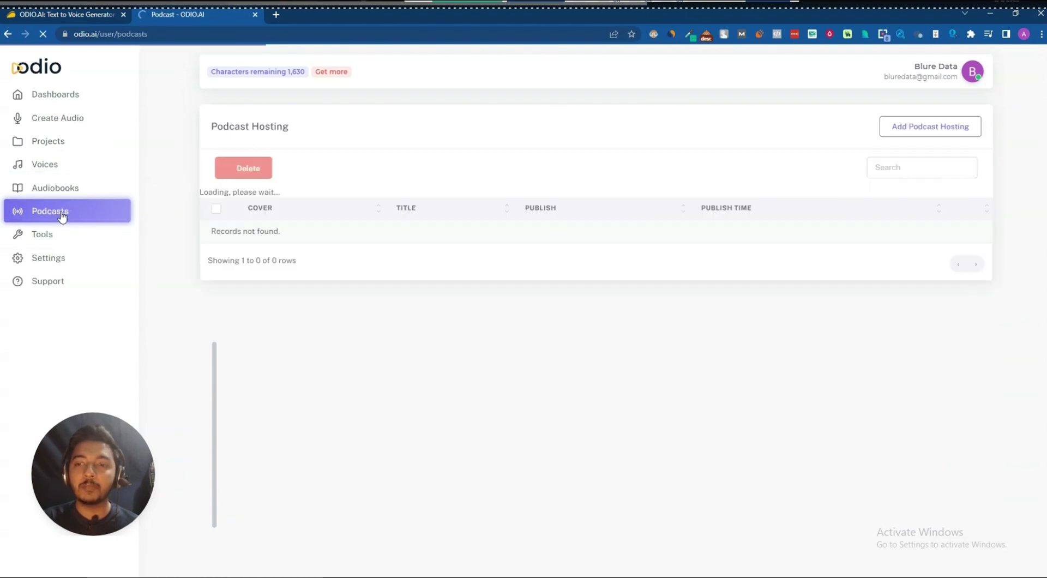
left_click(49, 235)
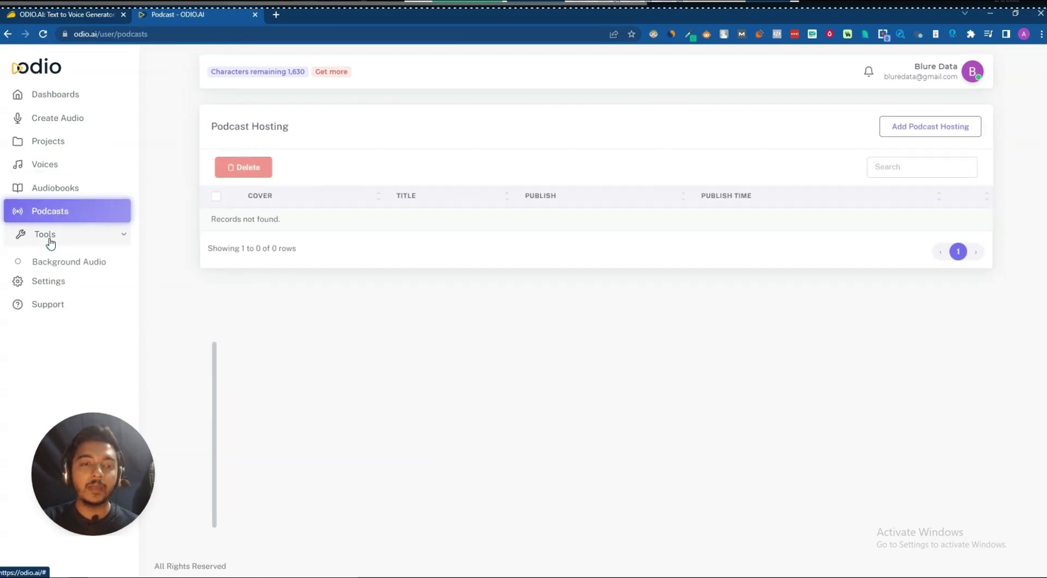
left_click(61, 271)
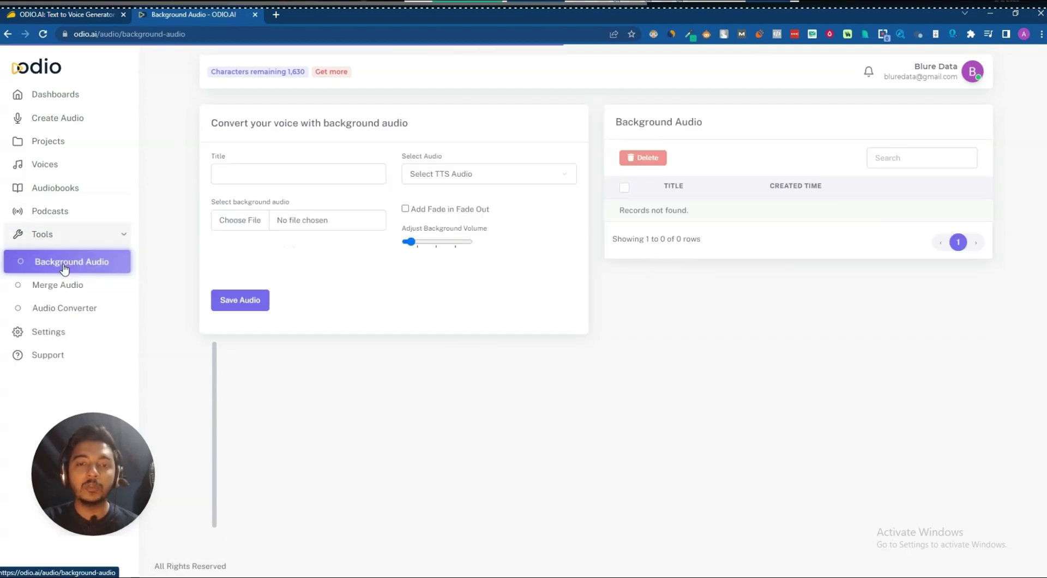
- Title the mix 'Test Bac' with Test 111, an MP3 track, fade in/out, volume 0.7
left_click(266, 174)
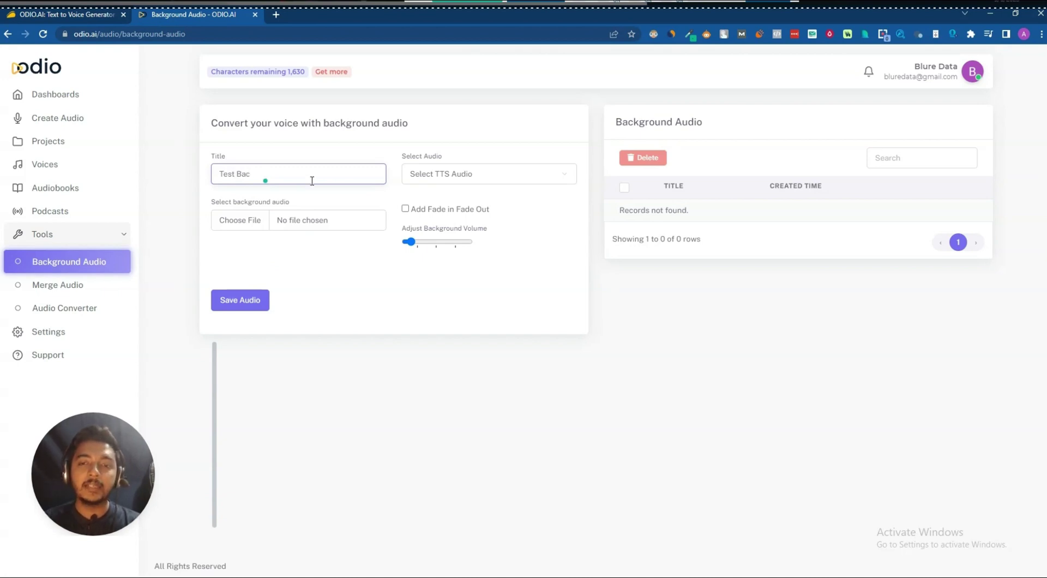
left_click(443, 176)
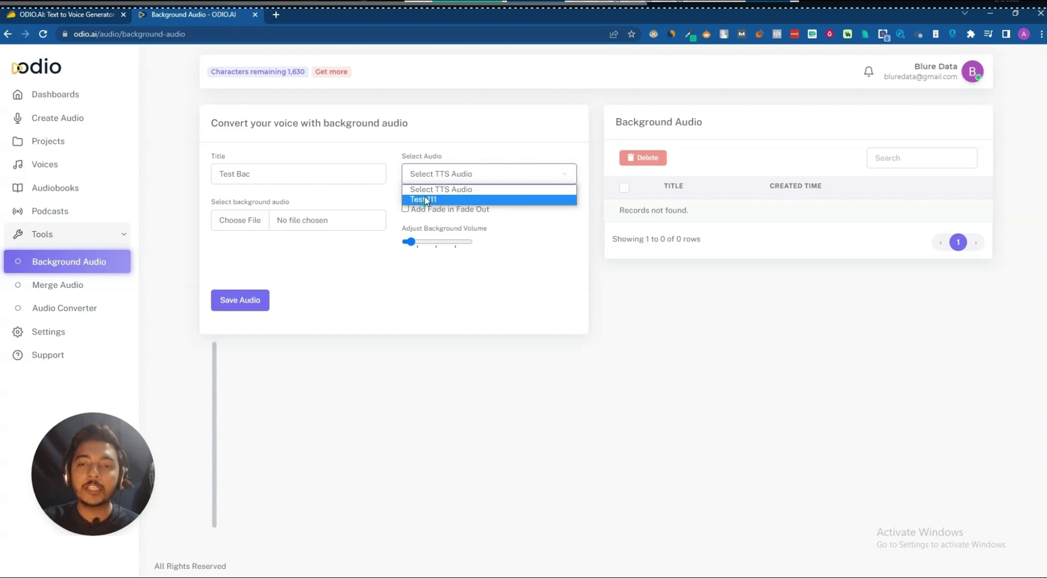
left_click(425, 200)
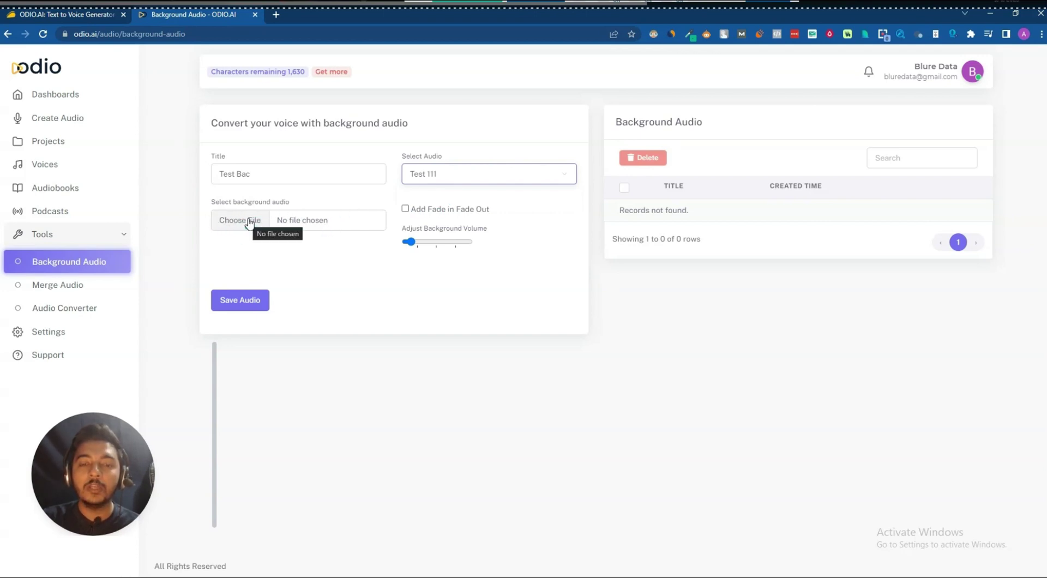
left_click(285, 223)
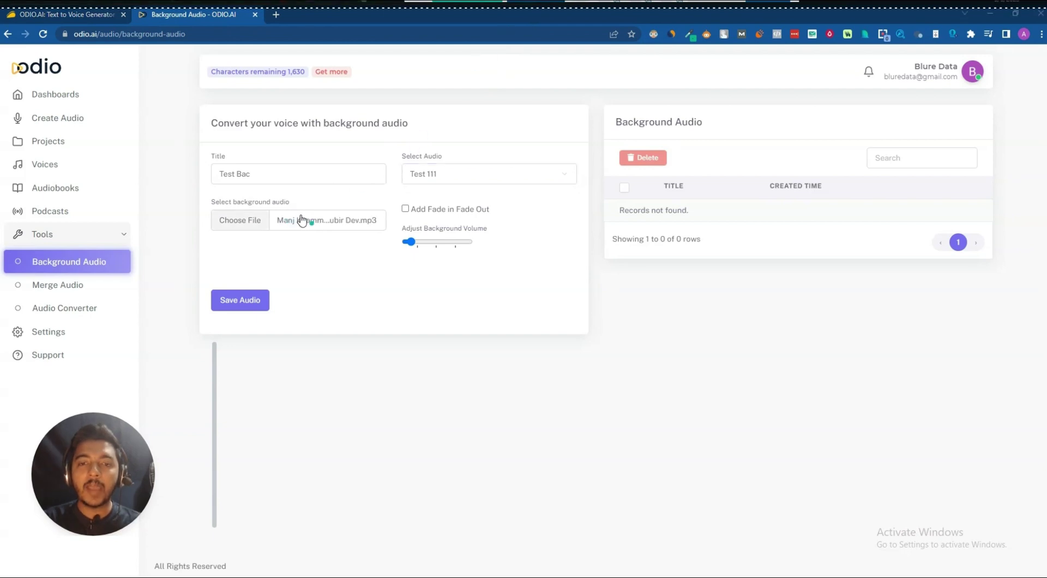
left_click(405, 209)
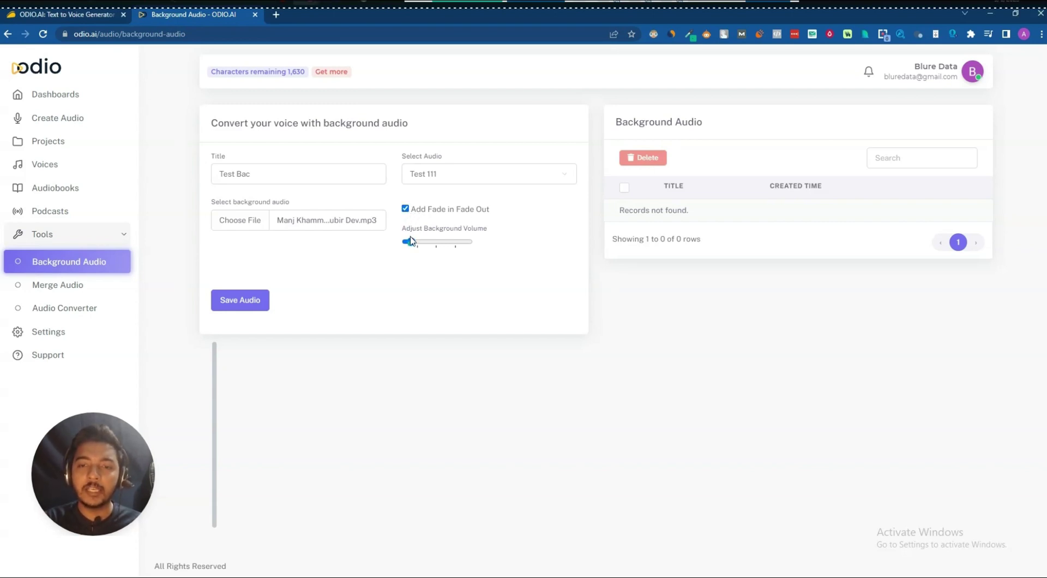
mouse_move(427, 234)
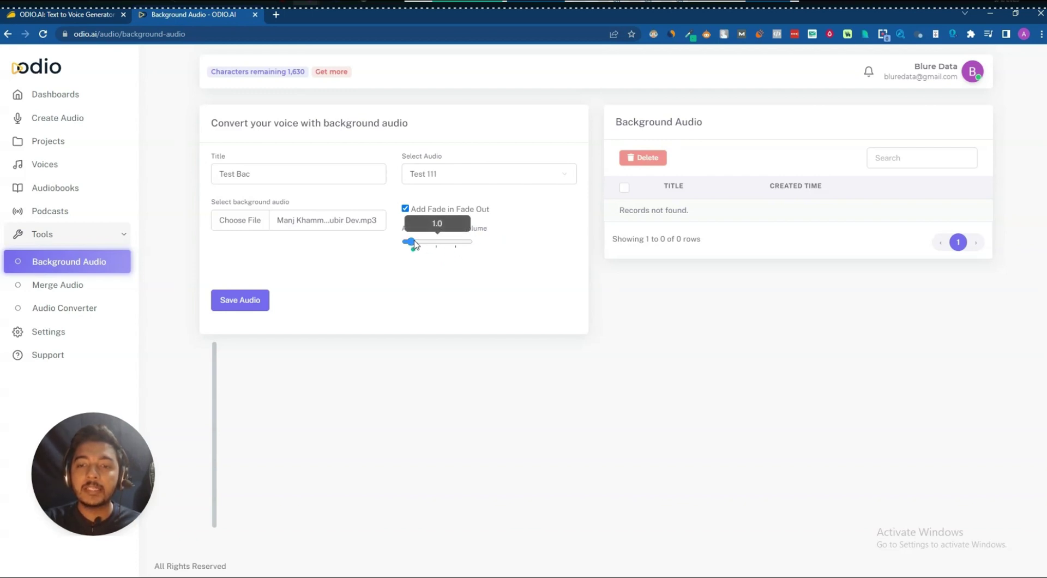
left_click_drag(414, 245, 417, 245)
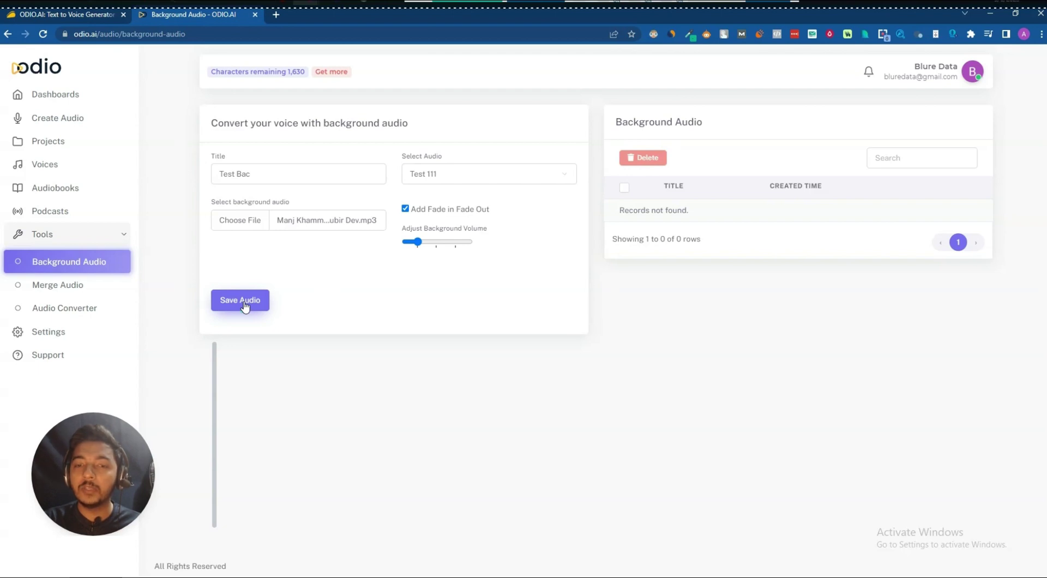
- Save the Test Bac mix and play it back from the list
left_click(244, 305)
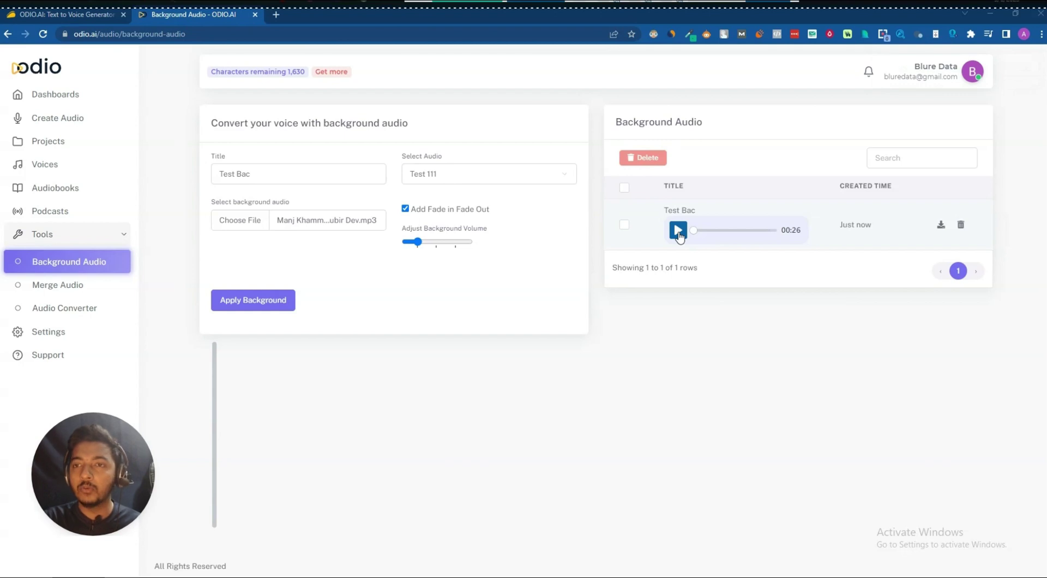
left_click(678, 231)
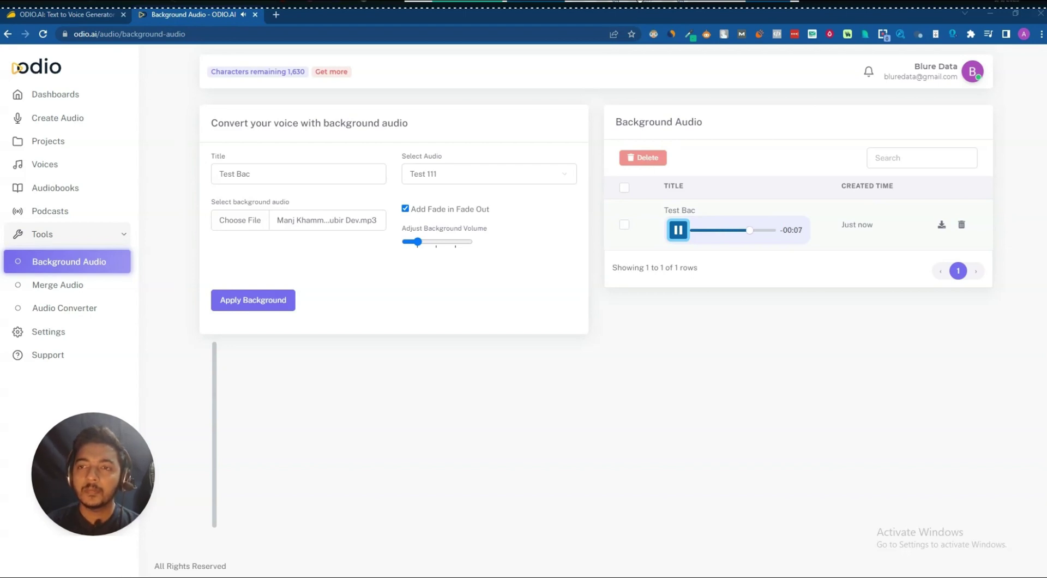
left_click(678, 231)
- Lower the background volume to 0.6 and apply the background again
mouse_move(419, 243)
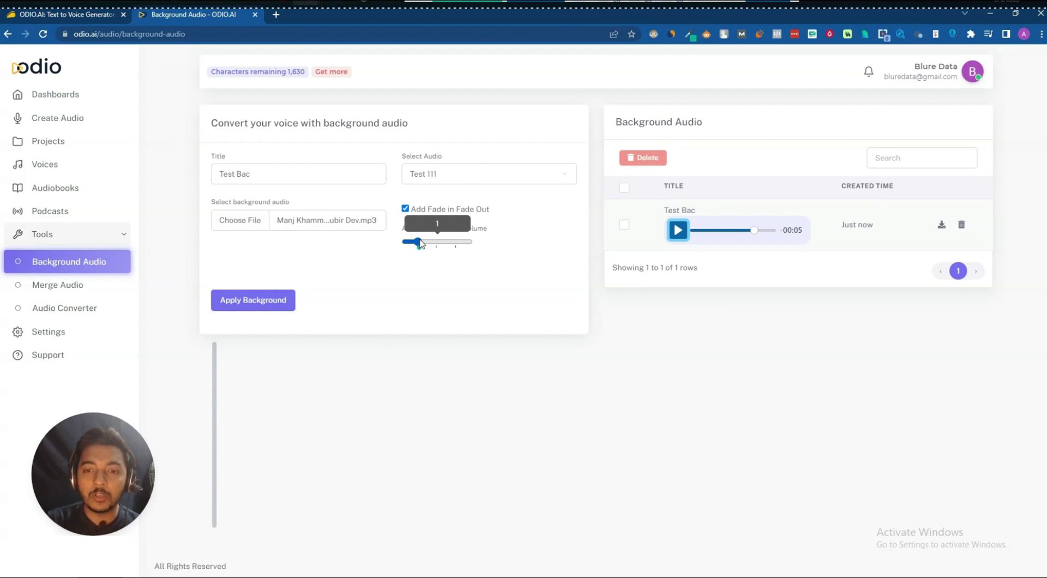
left_click_drag(419, 244, 413, 246)
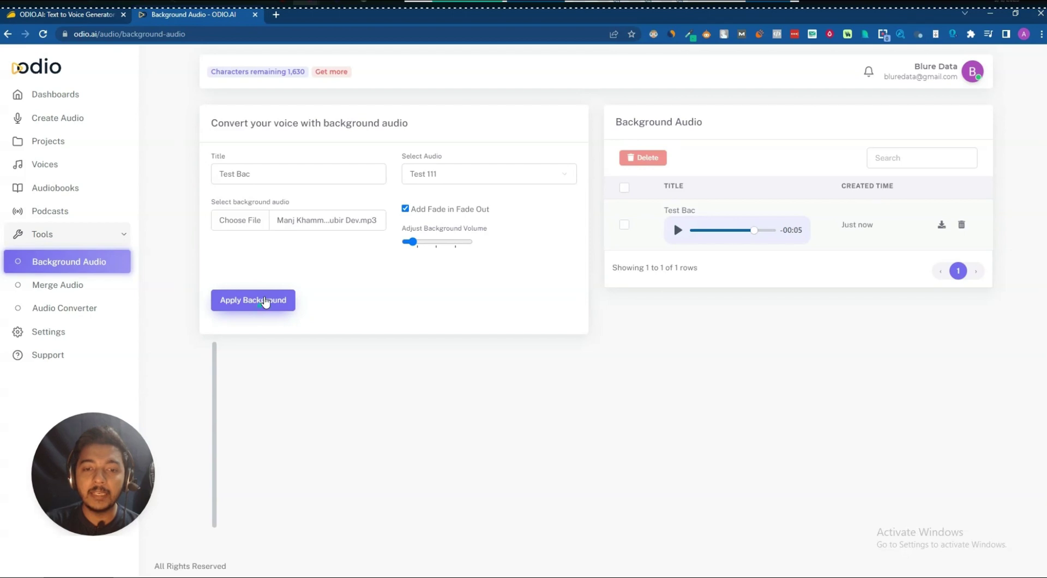
left_click(263, 302)
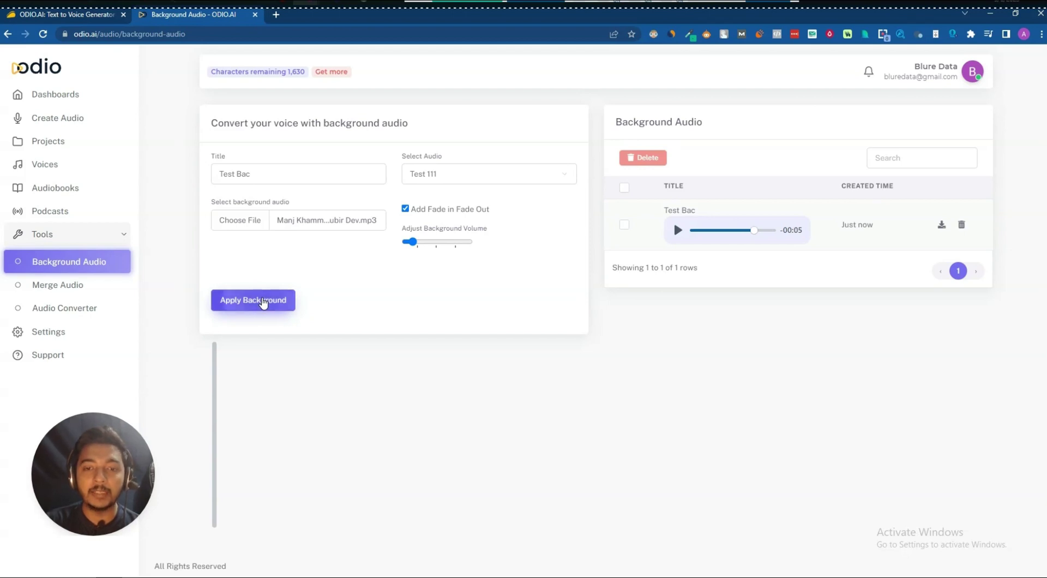